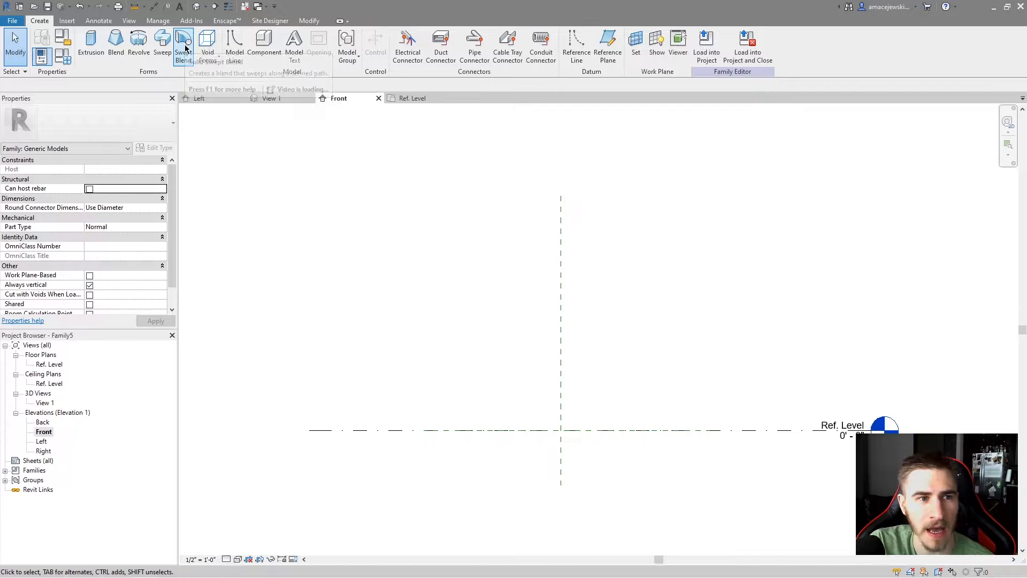
Step: Start a Swept Blend and sketch a straight horizontal path about 10'-1" long on Ref. Level, crossing the center reference plane, and finish the path
left_click(179, 61)
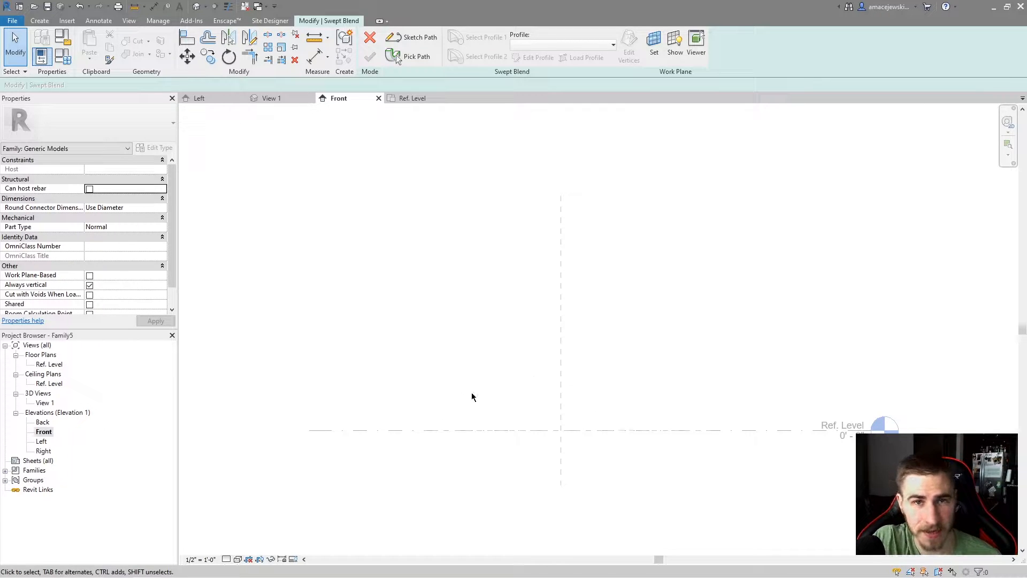
left_click(406, 35)
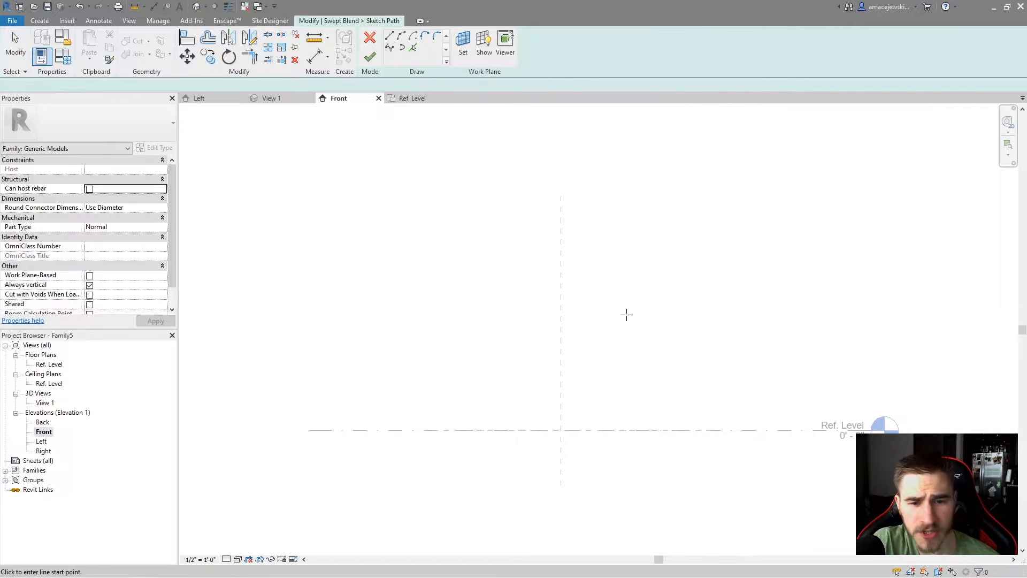
left_click(428, 430)
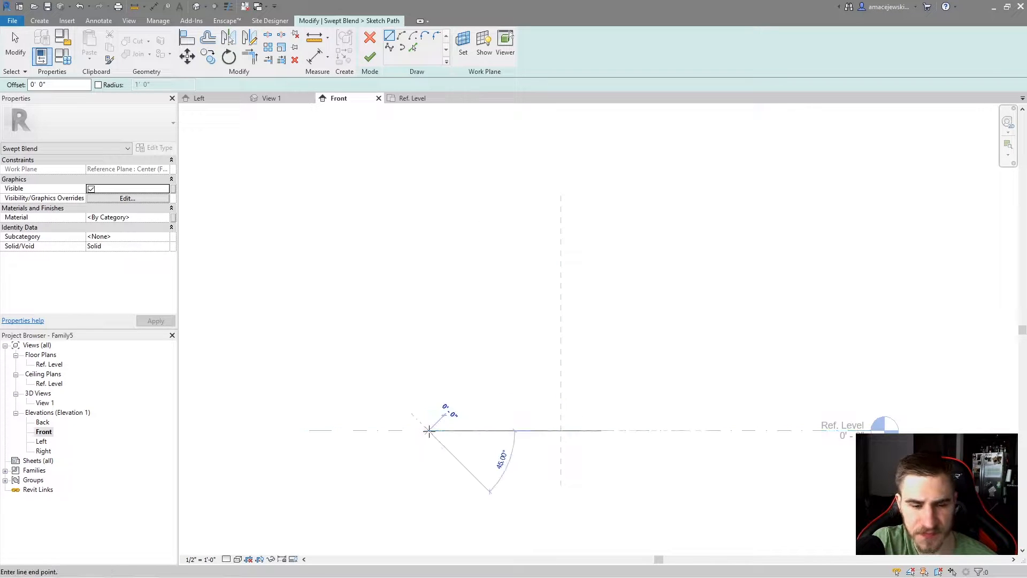
left_click(705, 430)
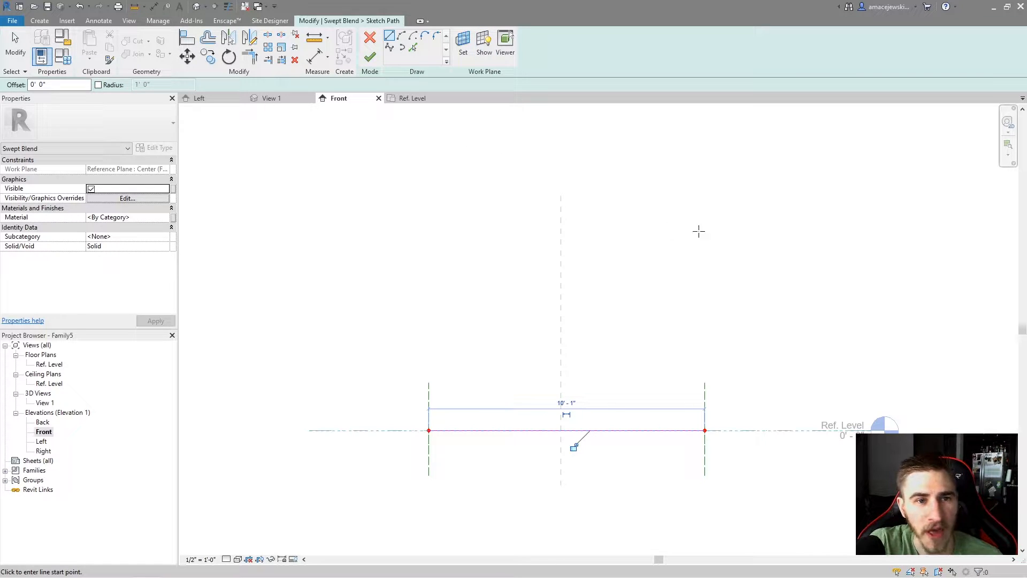
scroll(466, 213, "down", 1)
left_click(369, 57)
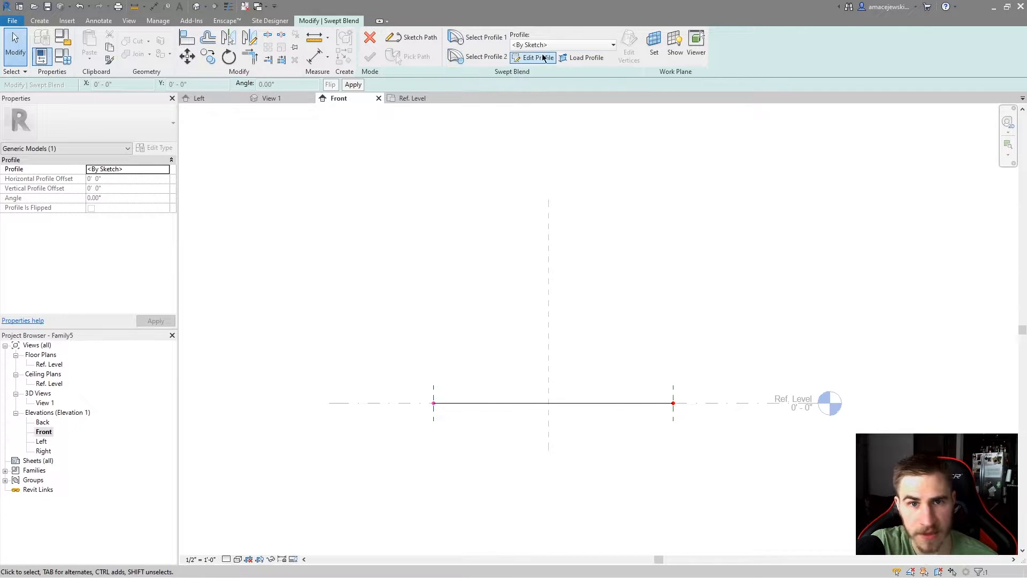
Step: Open the sketch of the swept blend's first profile for editing in the Left elevation
scroll(603, 316, "up", 2)
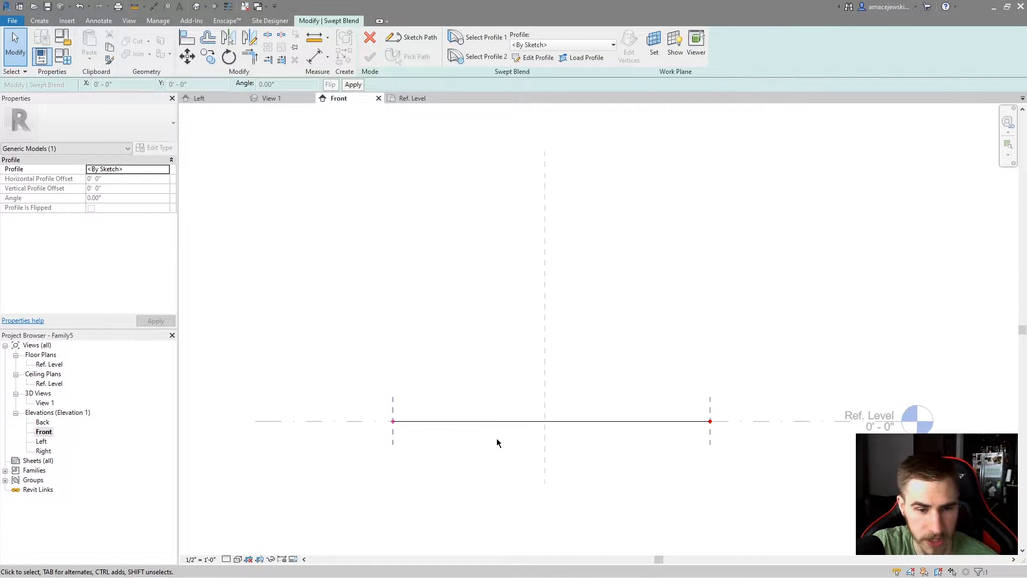
left_click(538, 45)
left_click(538, 55)
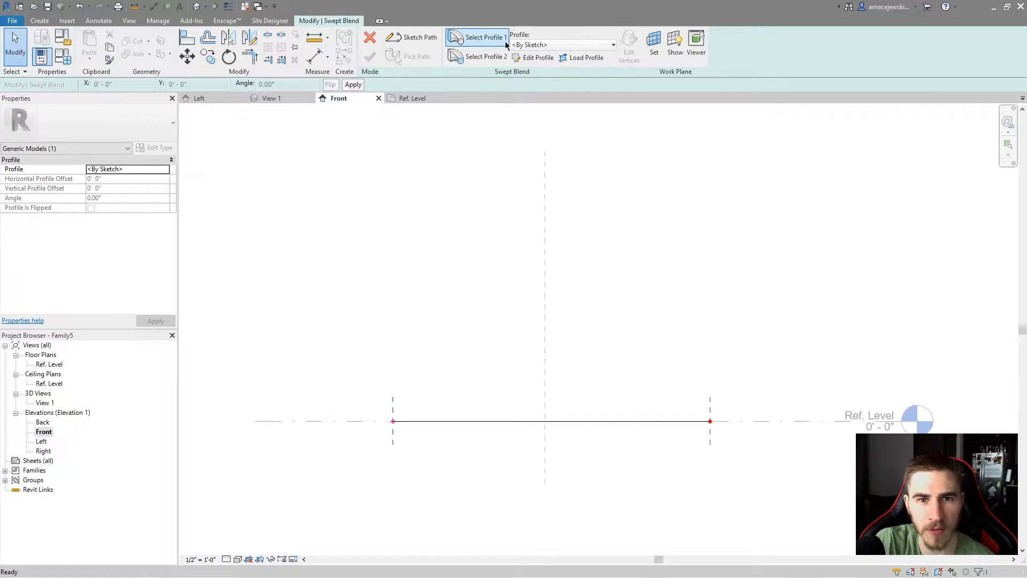
left_click(534, 57)
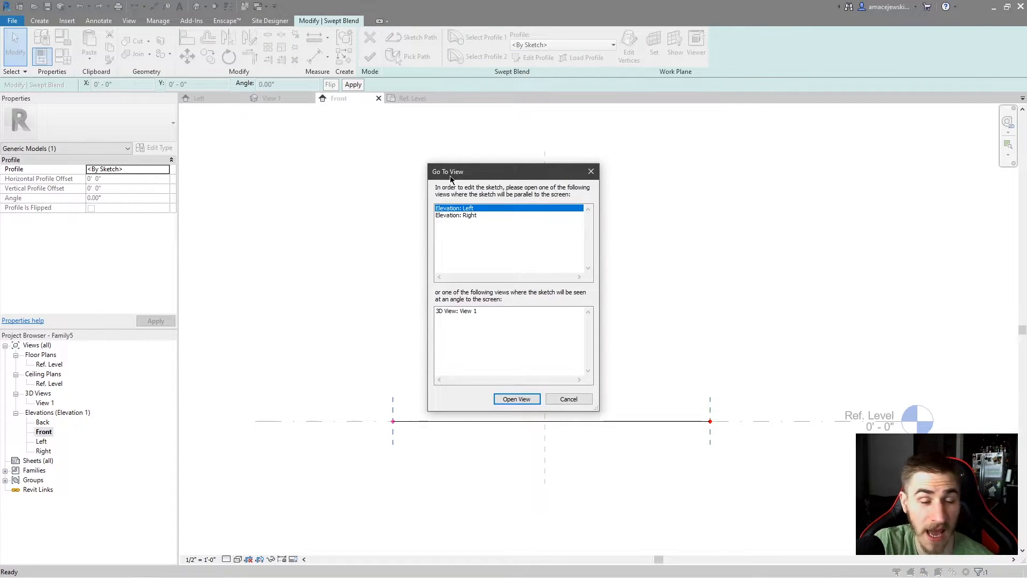
left_click(521, 400)
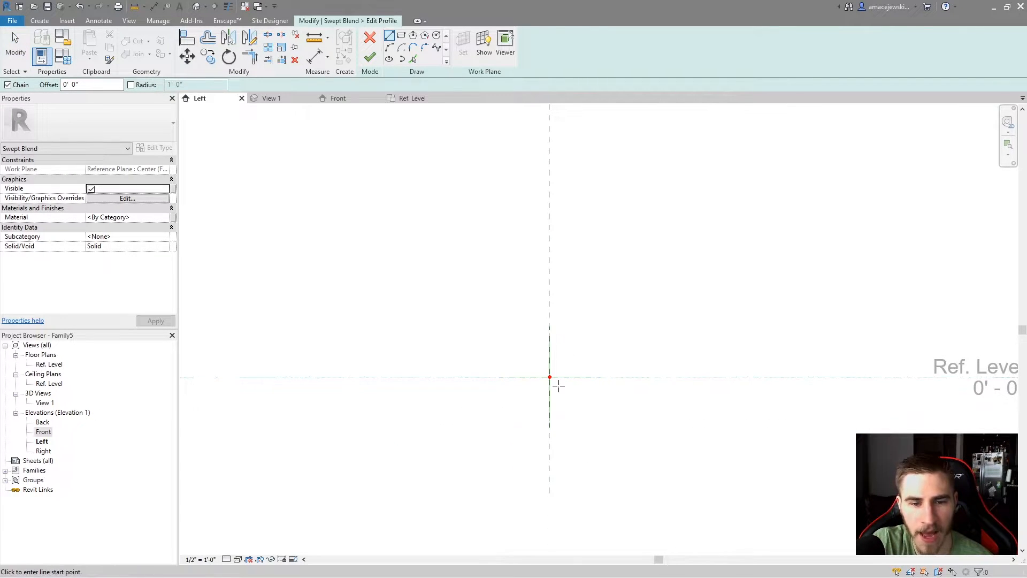
Step: Sketch an irregular closed six-sided first profile with lines starting and ending at the path point, and finish the profile
scroll(523, 309, "up", 2)
middle_click_drag(608, 411, 538, 413)
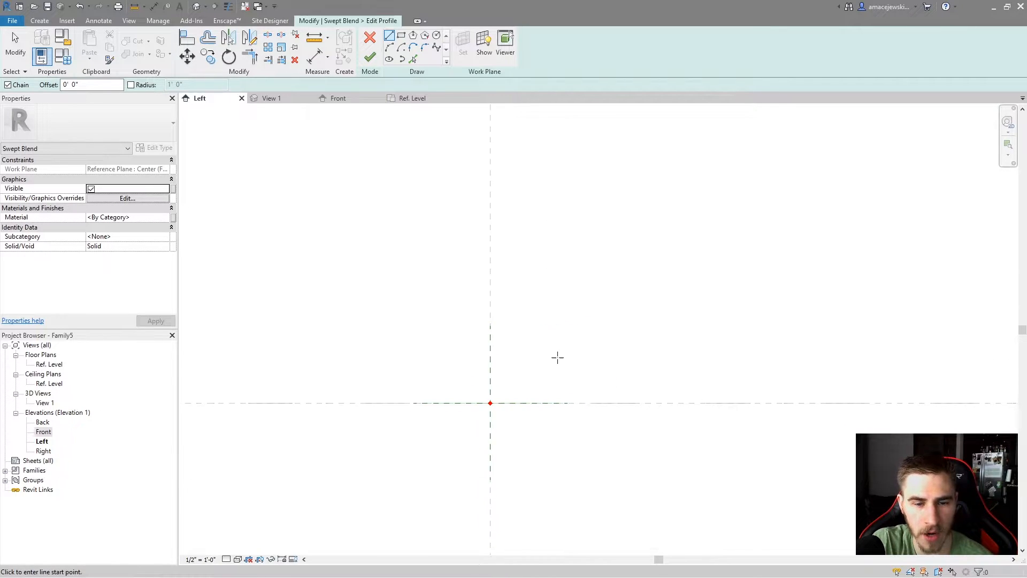
scroll(551, 363, "down", 1)
left_click(402, 35)
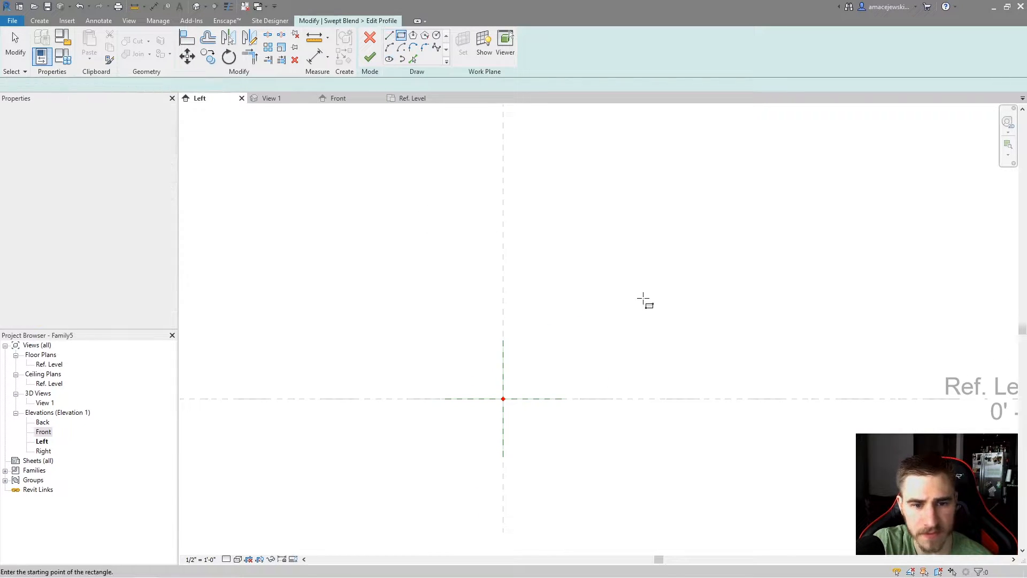
left_click(389, 35)
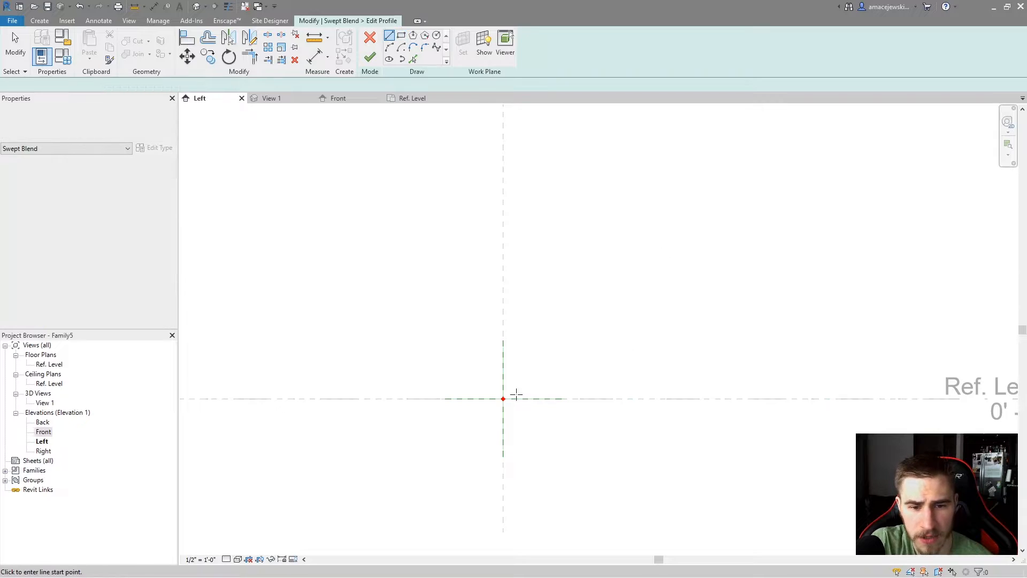
left_click(502, 399)
left_click(521, 347)
left_click(573, 280)
left_click(677, 326)
left_click(599, 344)
left_click(583, 385)
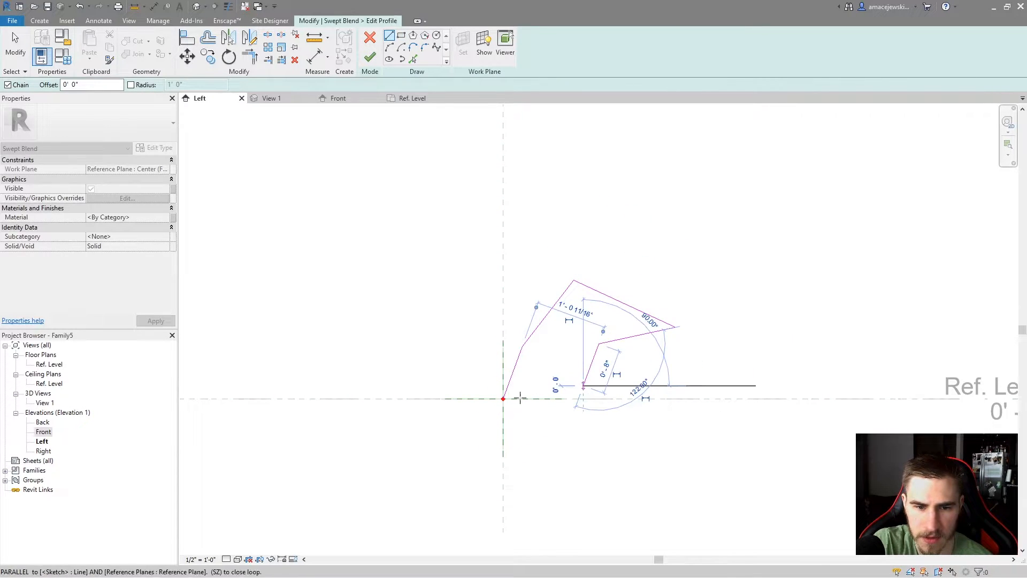
left_click(503, 399)
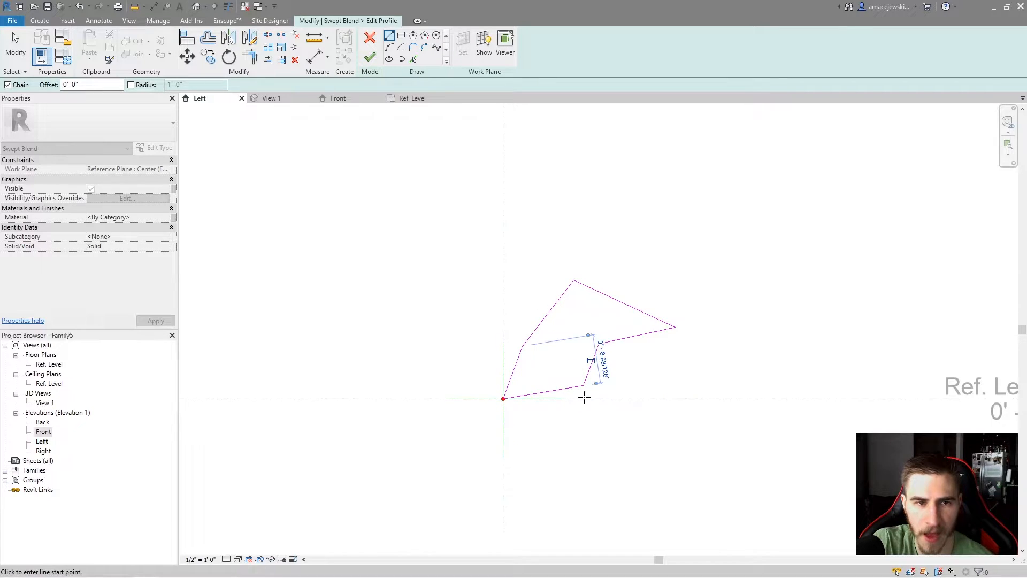
left_click(370, 57)
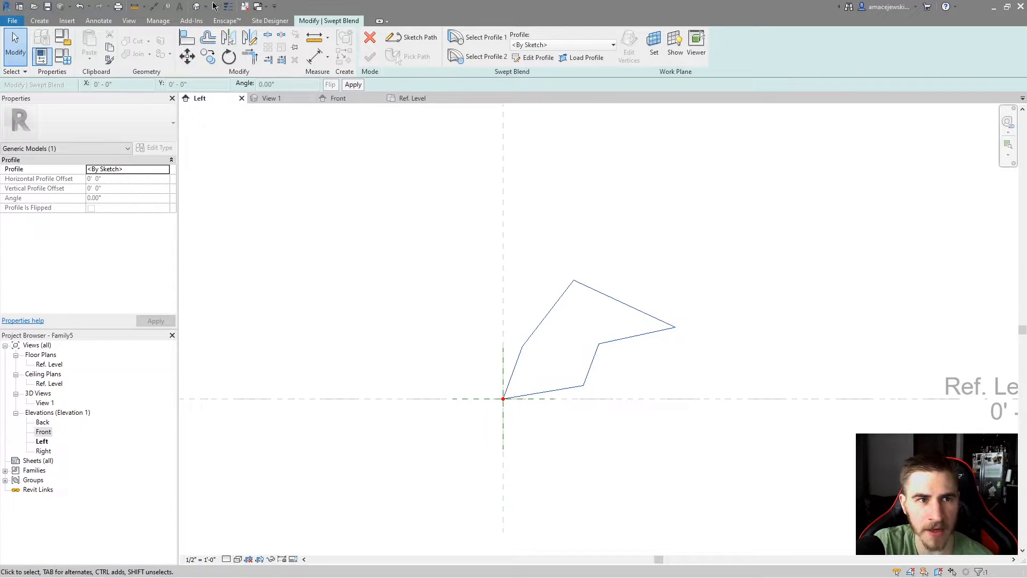
Step: Examine the first profile and the path in the default 3D view
left_click(197, 6)
left_click(368, 435)
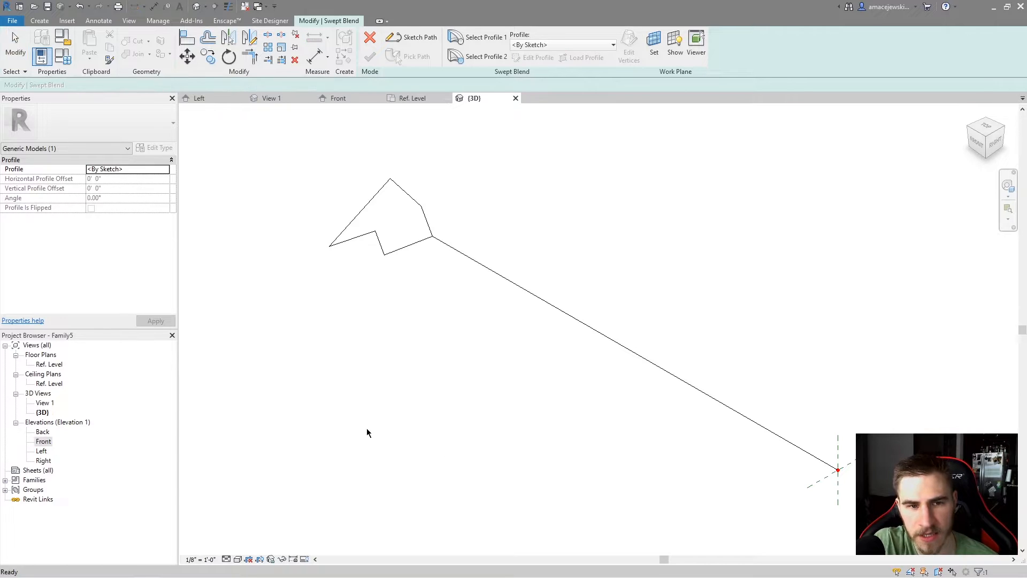
scroll(380, 436, "down", 1)
middle_click_drag(414, 409, 499, 377, "shift")
middle_click_drag(499, 377, 371, 262)
left_click(340, 394)
middle_click_drag(339, 394, 481, 405, "shift")
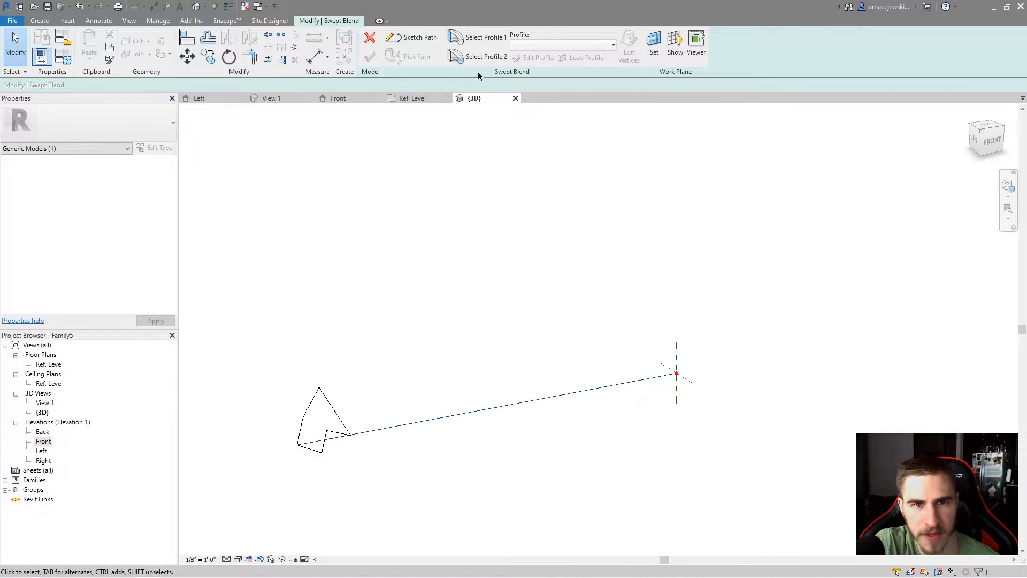
Step: Select the swept blend's second profile and open its sketch for editing in the Left elevation
left_click(478, 56)
middle_click_drag(741, 358, 461, 298, "shift")
double_click(44, 442)
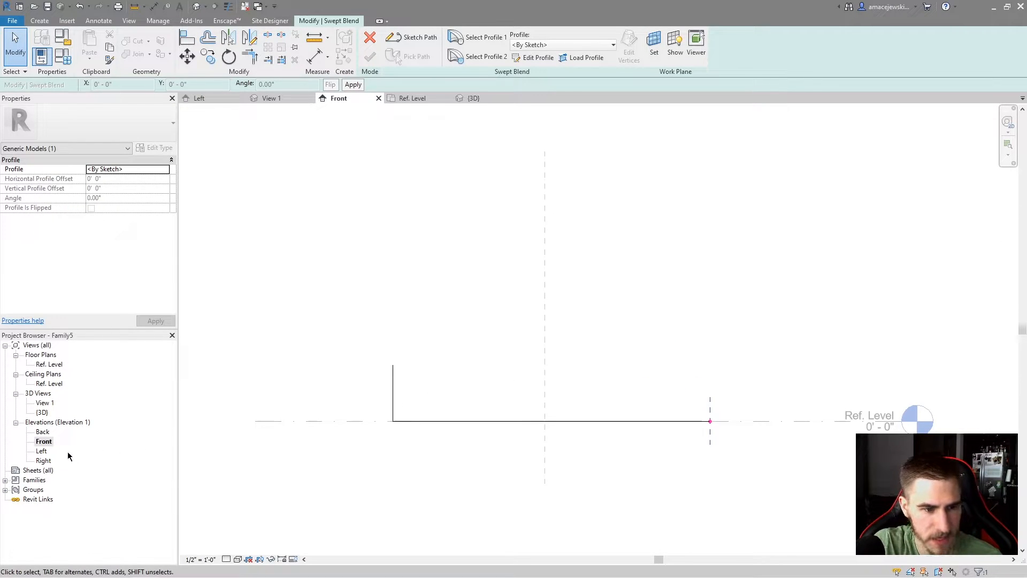
left_click(43, 451)
double_click(41, 452)
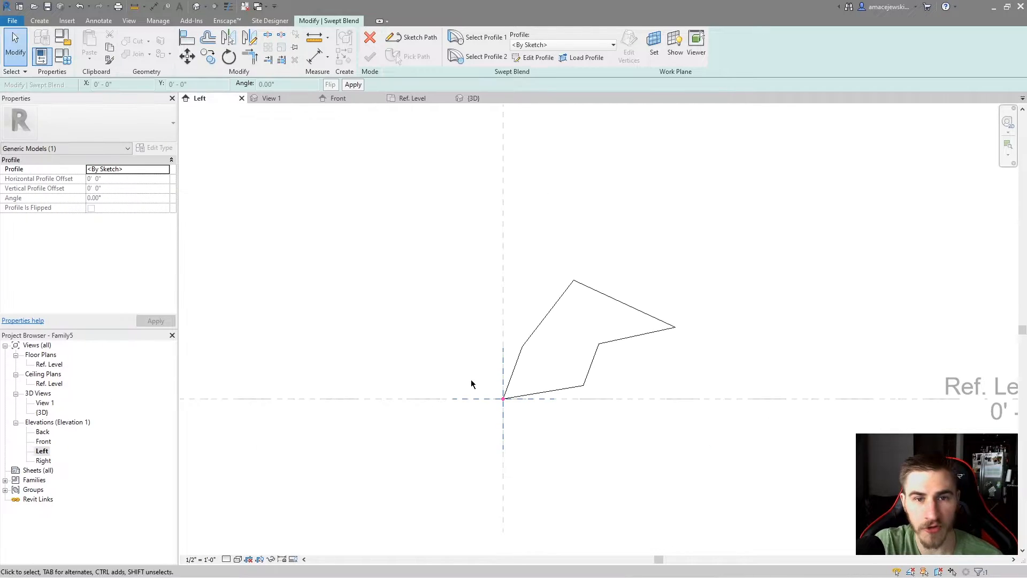
left_click(477, 57)
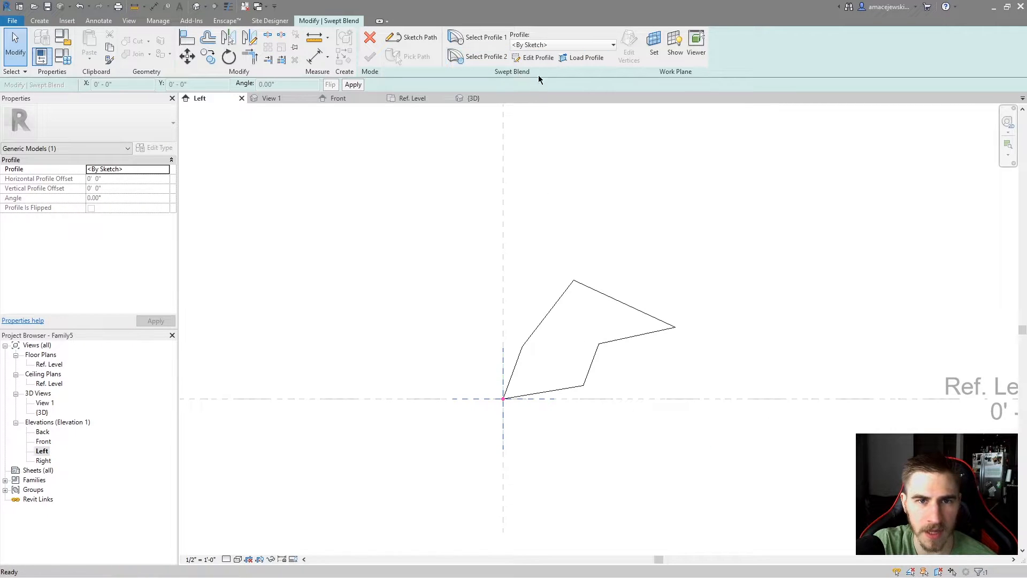
left_click(534, 58)
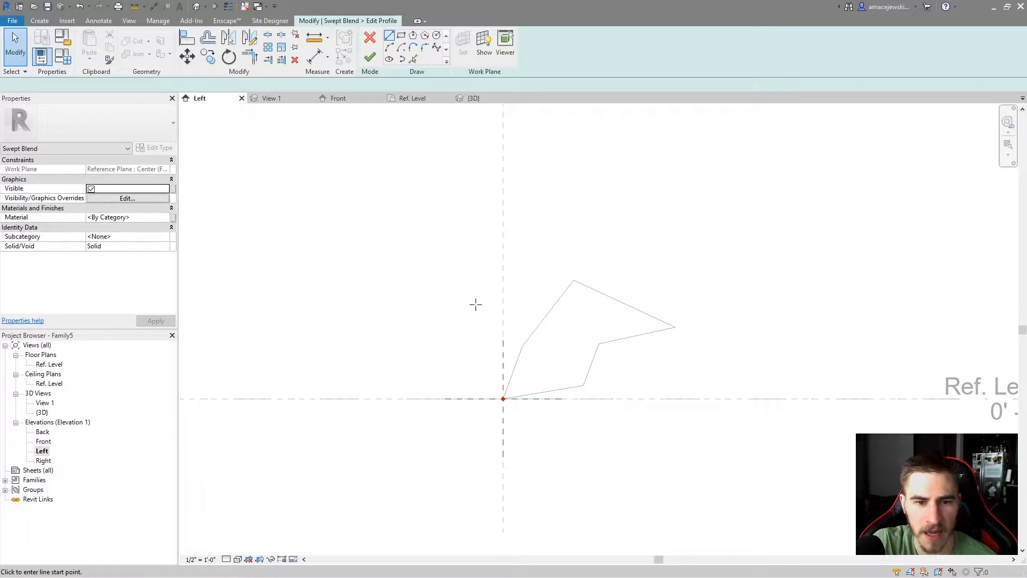
Step: Sketch an irregular closed four-sided second profile above Ref. Level, overlapping the first profile across the center plane, and finish it
left_click(465, 251)
left_click(576, 345)
left_click(458, 399)
left_click(425, 298)
left_click(466, 251)
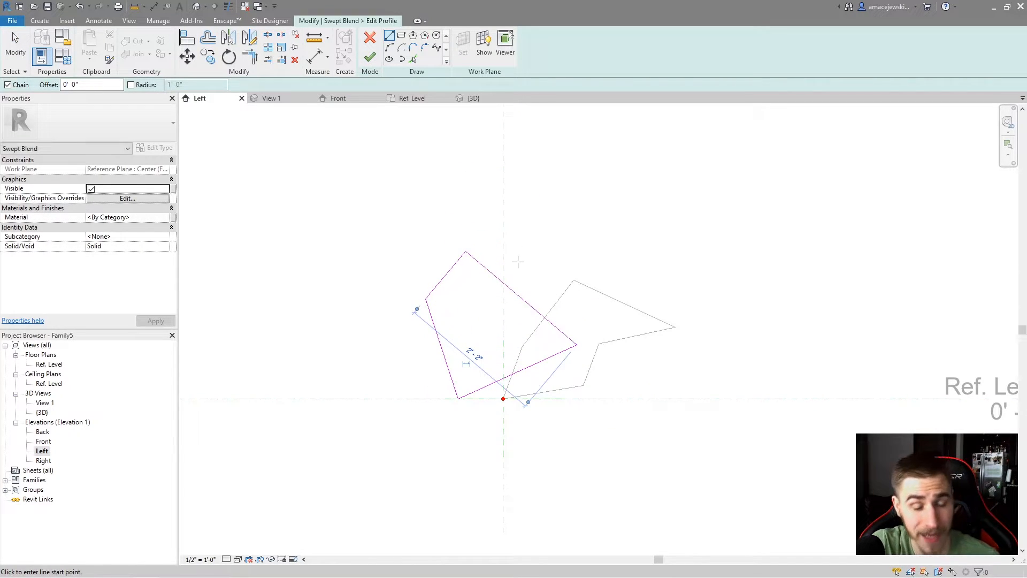
key("Escape")
left_click(377, 62)
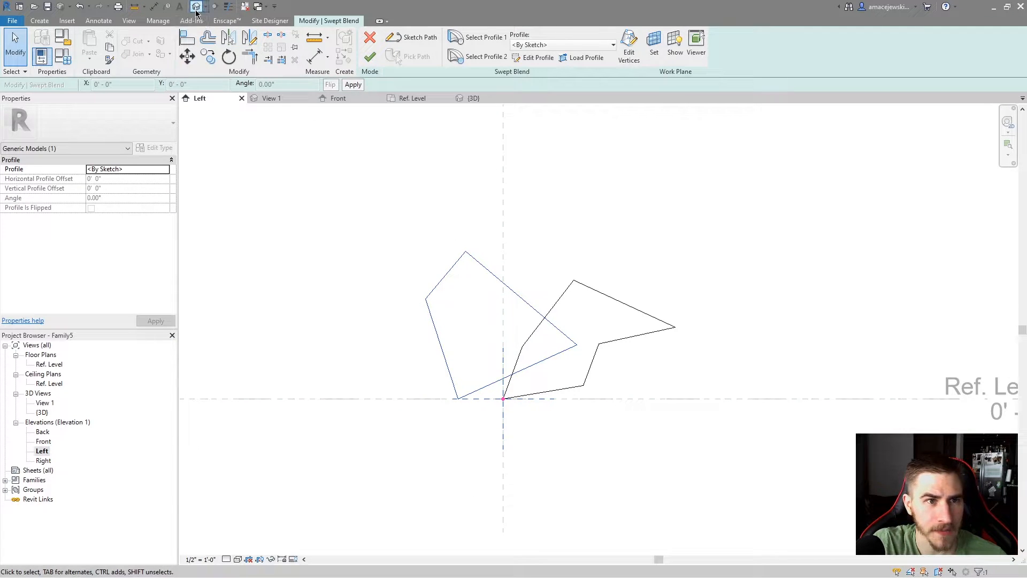
Step: Finish the swept blend from the 3D view and examine the resulting solid from several sides
left_click(474, 98)
middle_click_drag(791, 386, 556, 452, "shift")
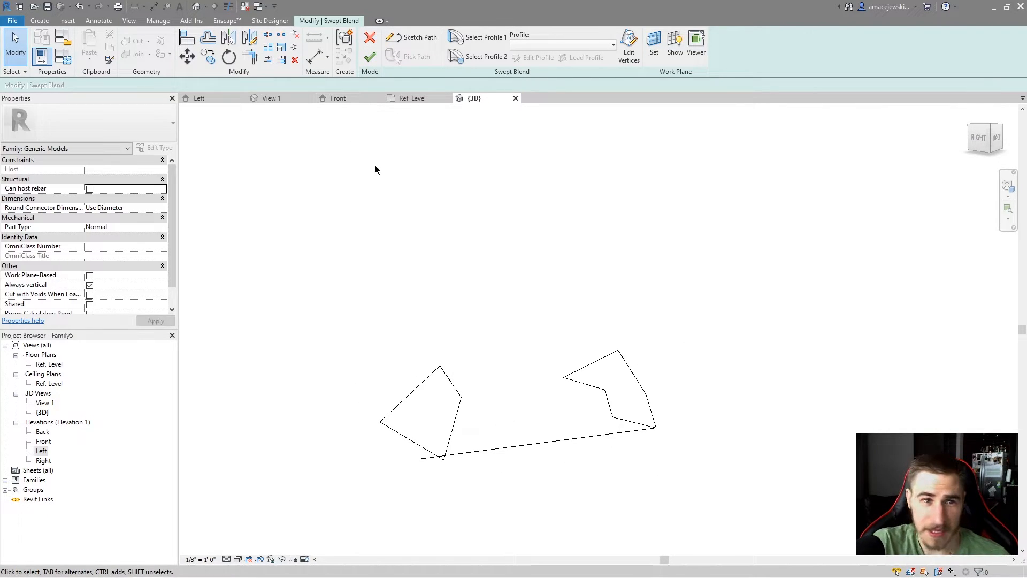
left_click(370, 57)
middle_click_drag(603, 464, 399, 358, "shift")
left_click(513, 475)
middle_click_drag(731, 349, 942, 471, "shift")
middle_click_drag(568, 371, 422, 393, "shift")
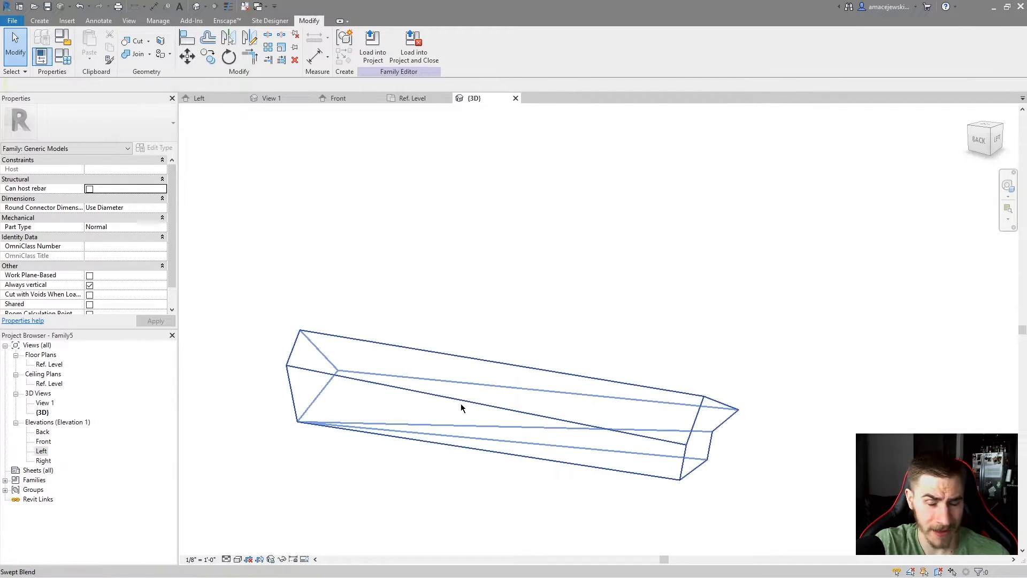
Step: Reopen the swept blend for editing and enter its path sketch
double_click(448, 441)
scroll(529, 299, "down", 2)
middle_click_drag(530, 308, 591, 343, "shift")
double_click(548, 389)
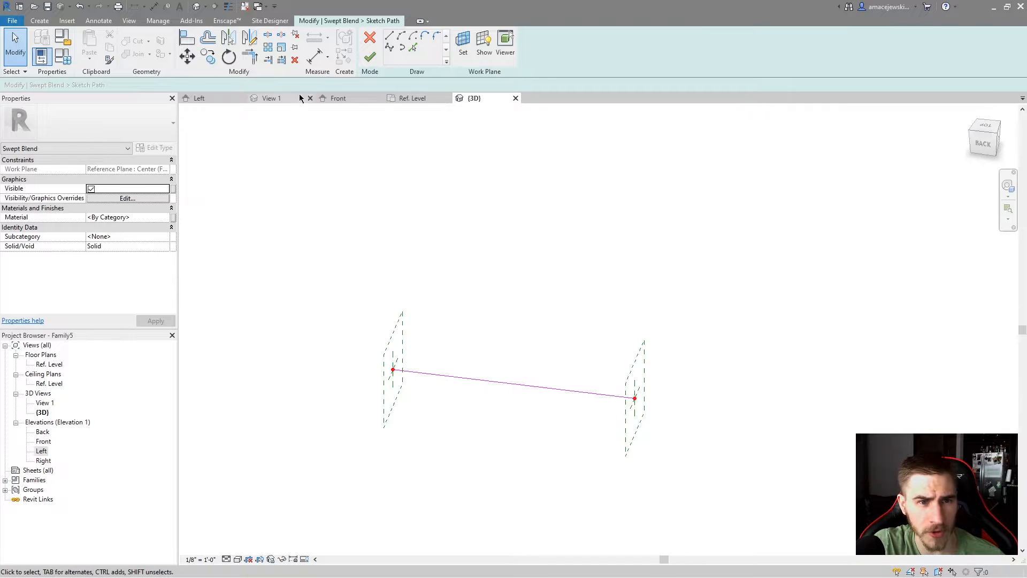
Step: Delete the straight path line in the Ref. Level floor plan
left_click(267, 98)
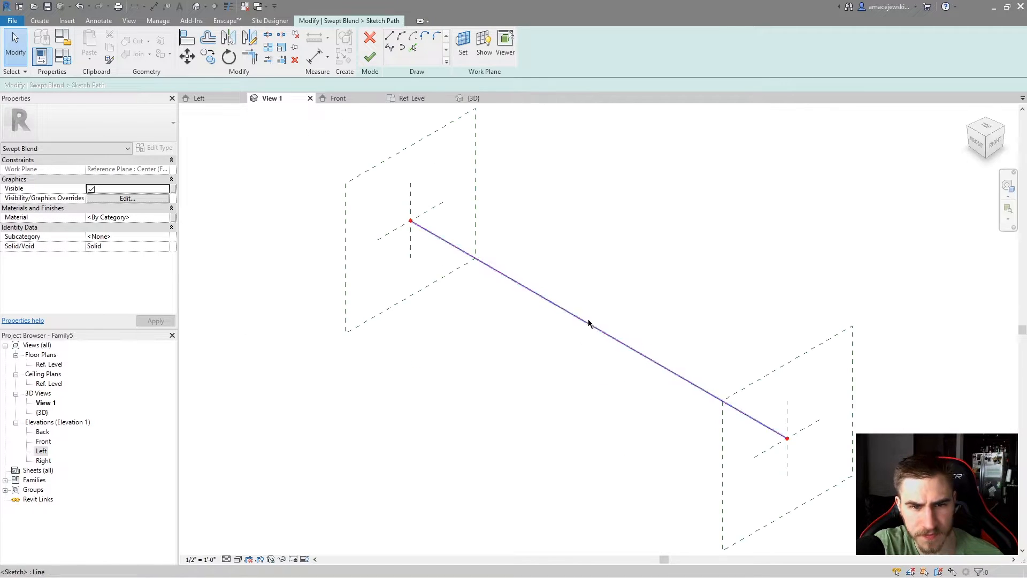
double_click(47, 364)
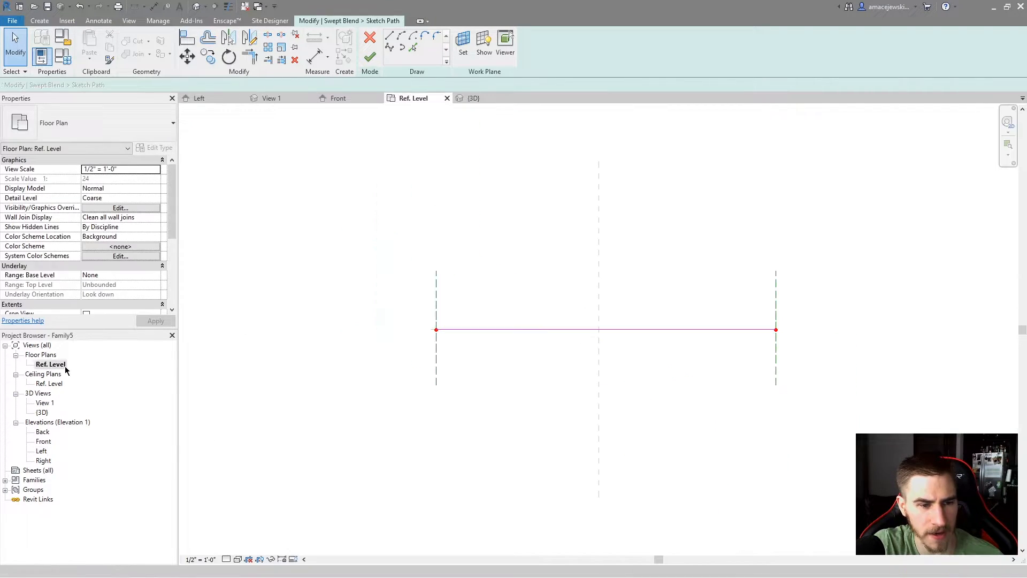
key("Delete")
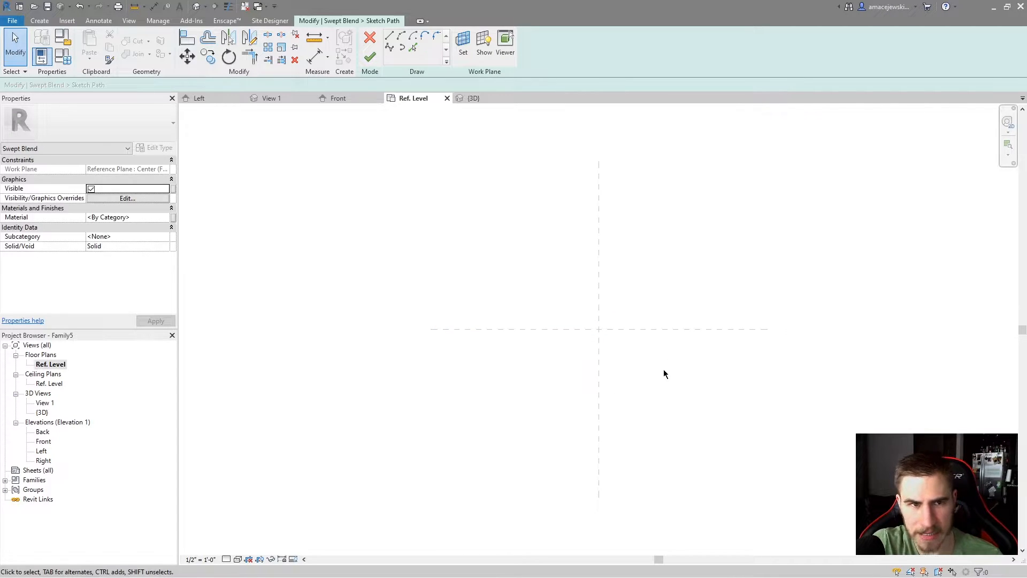
Step: Try to set a new work plane for drawing the path in the Ref. Level plan, and discard the path sketch changes
left_click(390, 37)
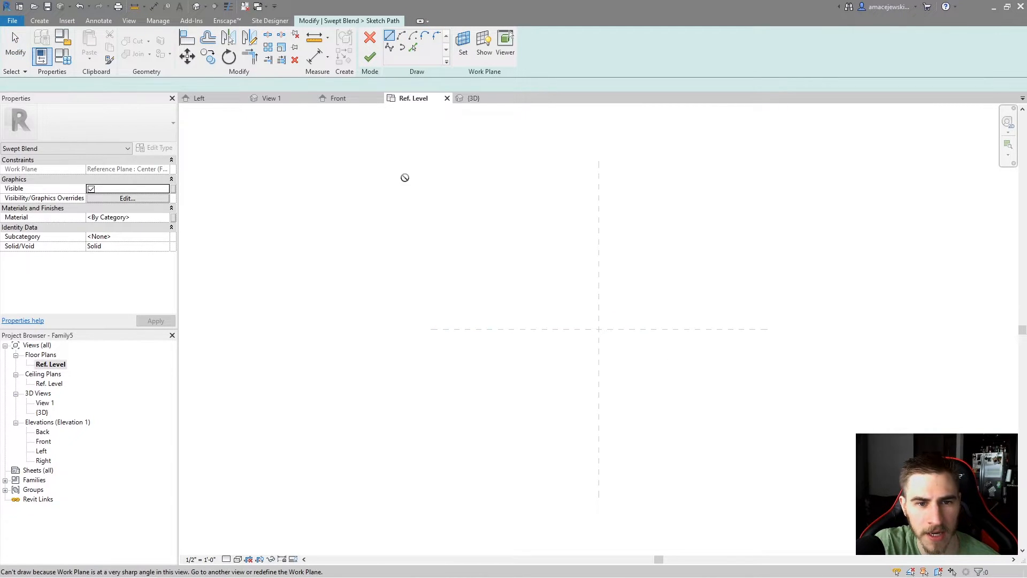
left_click(459, 56)
left_click(321, 264)
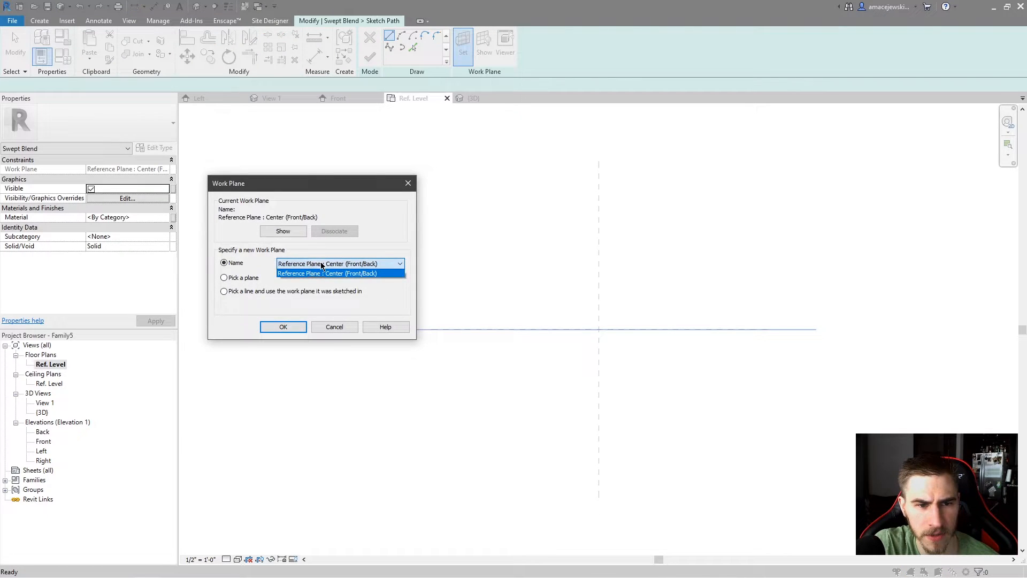
left_click(247, 279)
left_click(283, 326)
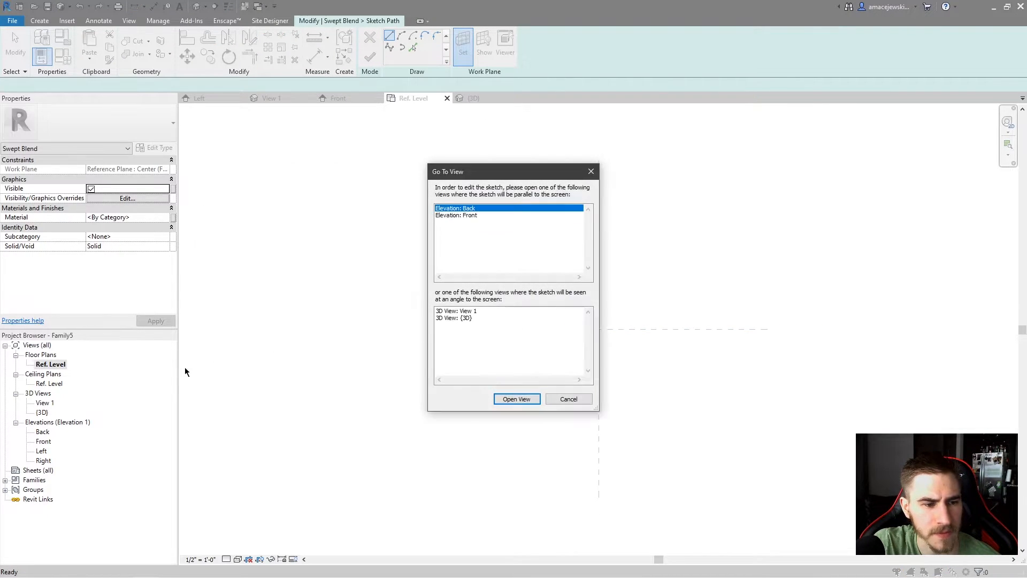
key("Escape")
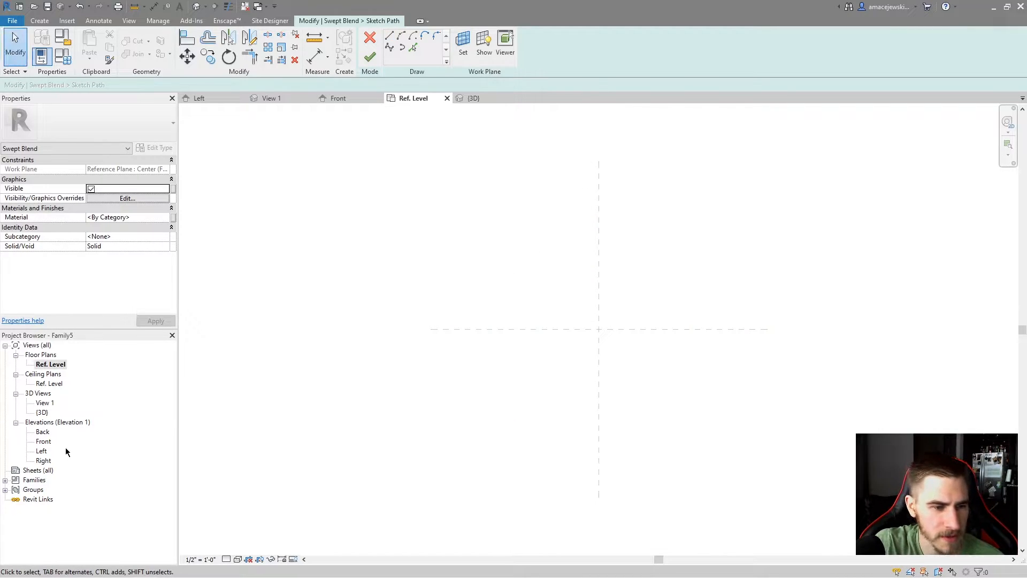
left_click(371, 38)
left_click(547, 297)
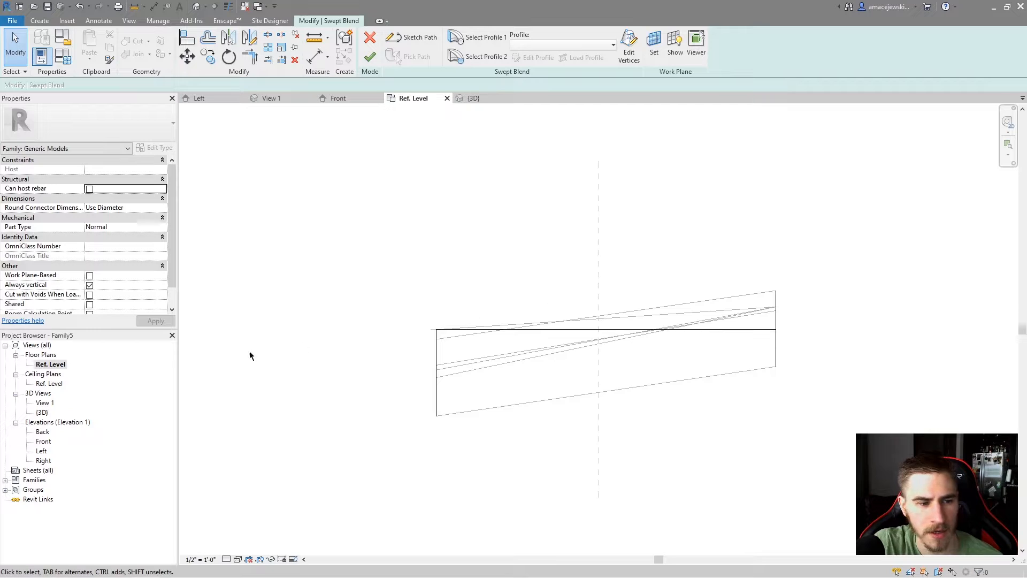
Step: Enter the swept blend's path sketch in the Front elevation and delete the straight path line
double_click(42, 452)
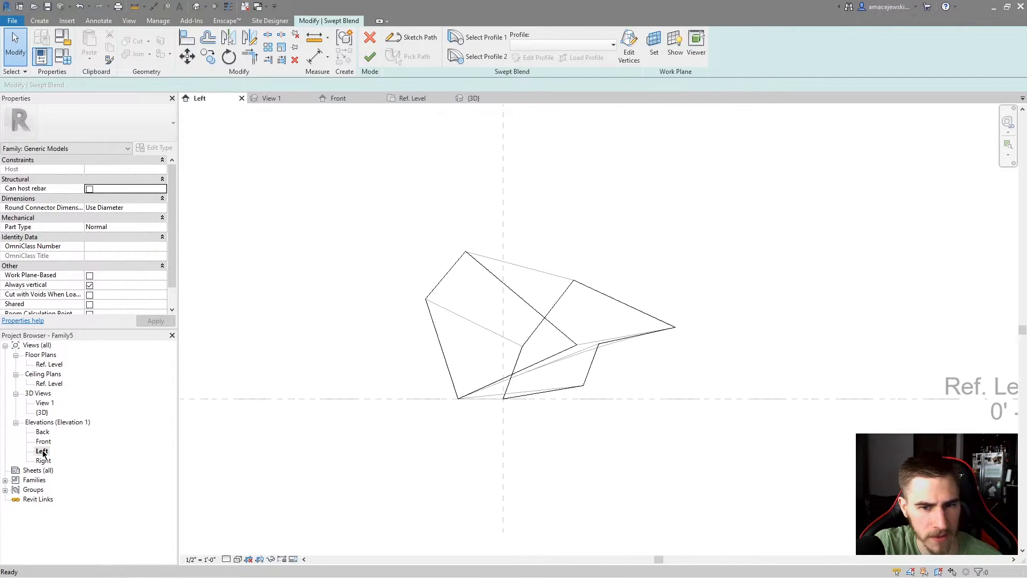
double_click(43, 442)
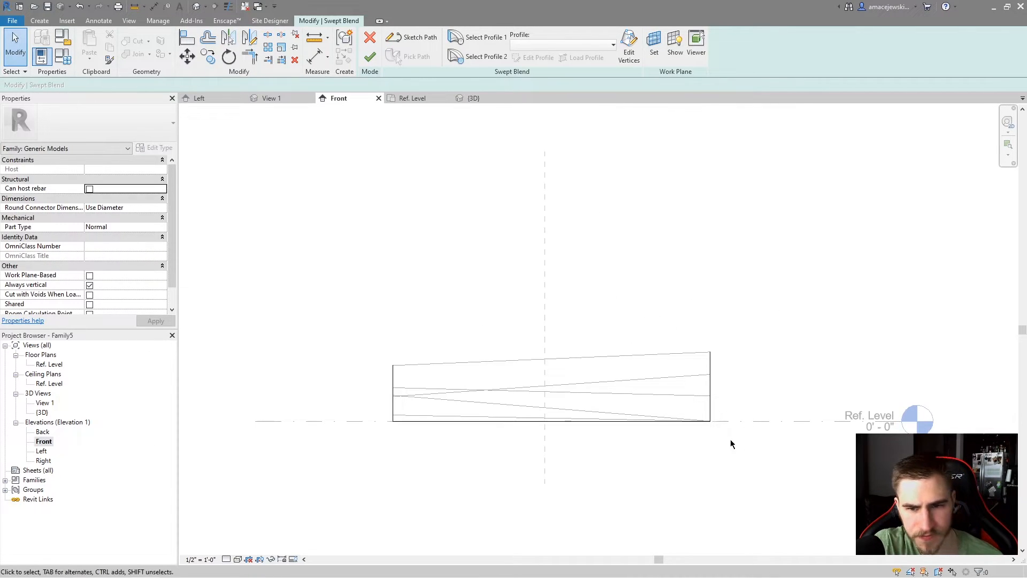
double_click(656, 422)
left_click(505, 421)
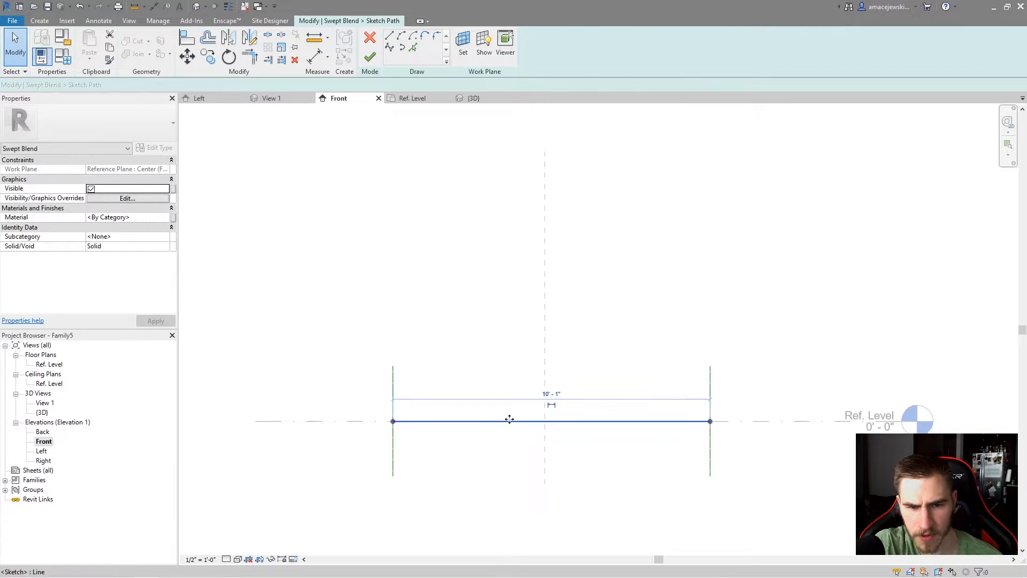
middle_click_drag(665, 452, 671, 408)
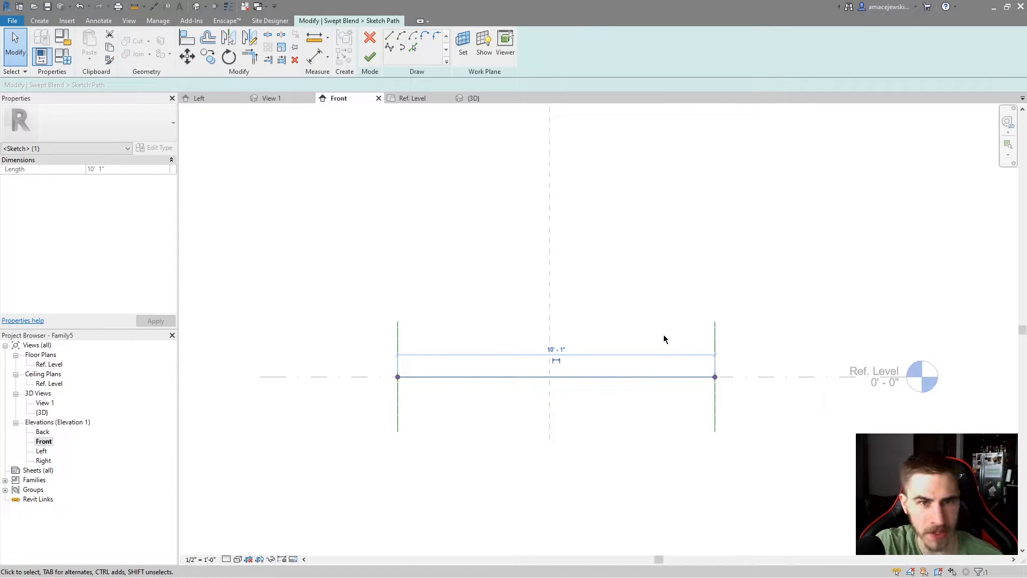
key("Delete")
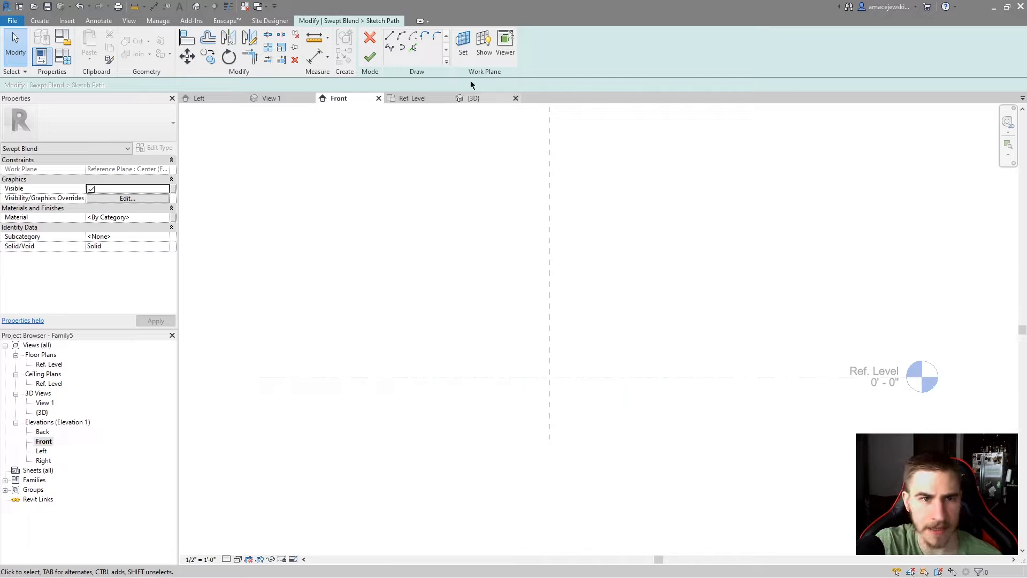
Step: Try to use a zigzag of three connected straight lines as the path, and delete them
left_click(403, 434)
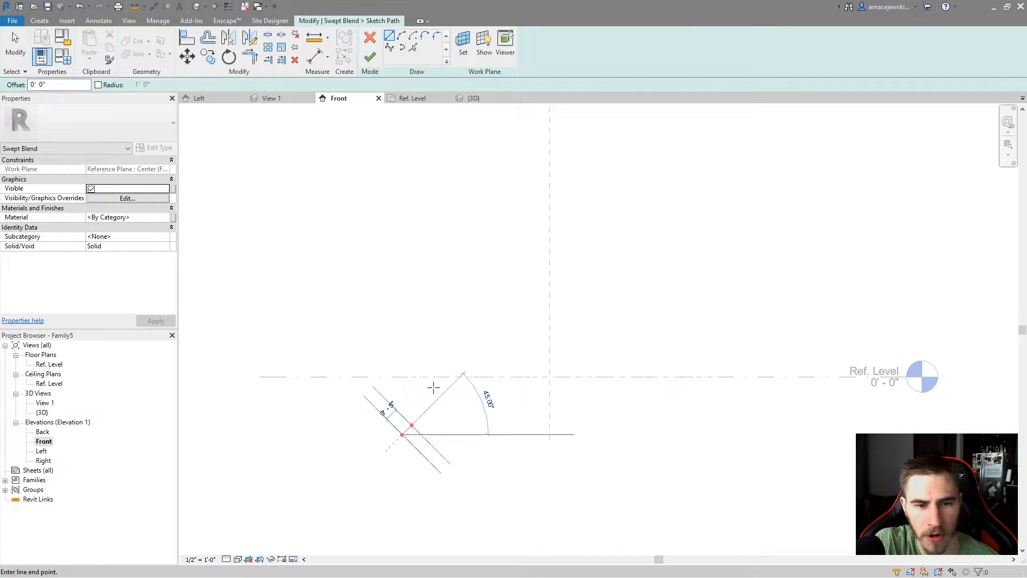
left_click(454, 293)
left_click(454, 293)
left_click(515, 393)
left_click(515, 393)
left_click(758, 247)
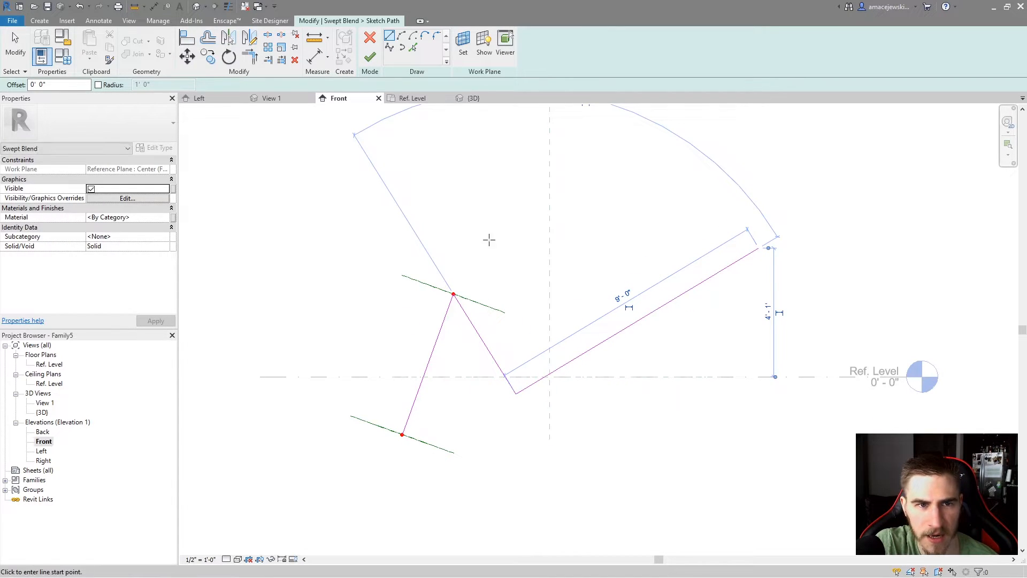
left_click(375, 61)
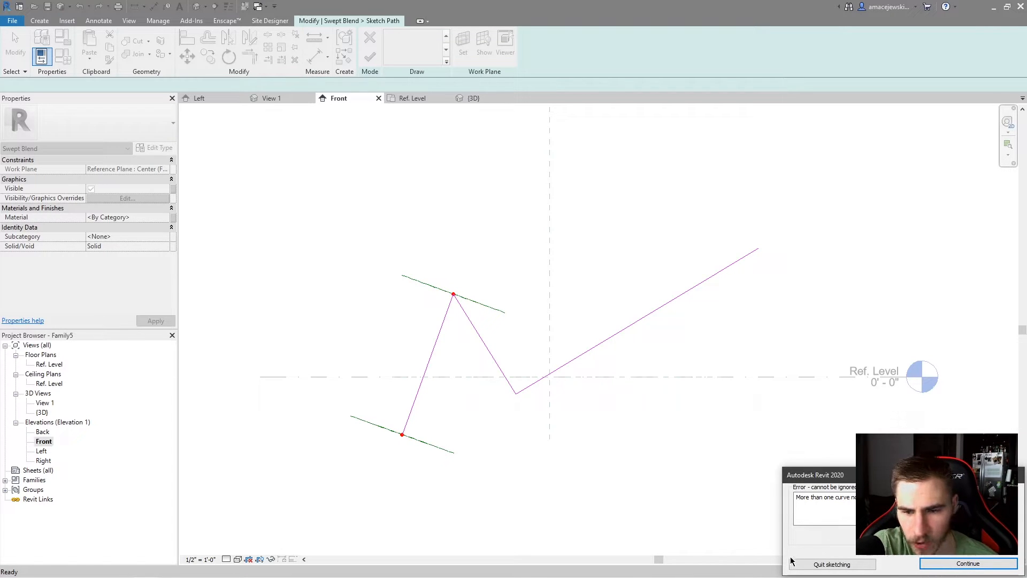
left_click(958, 563)
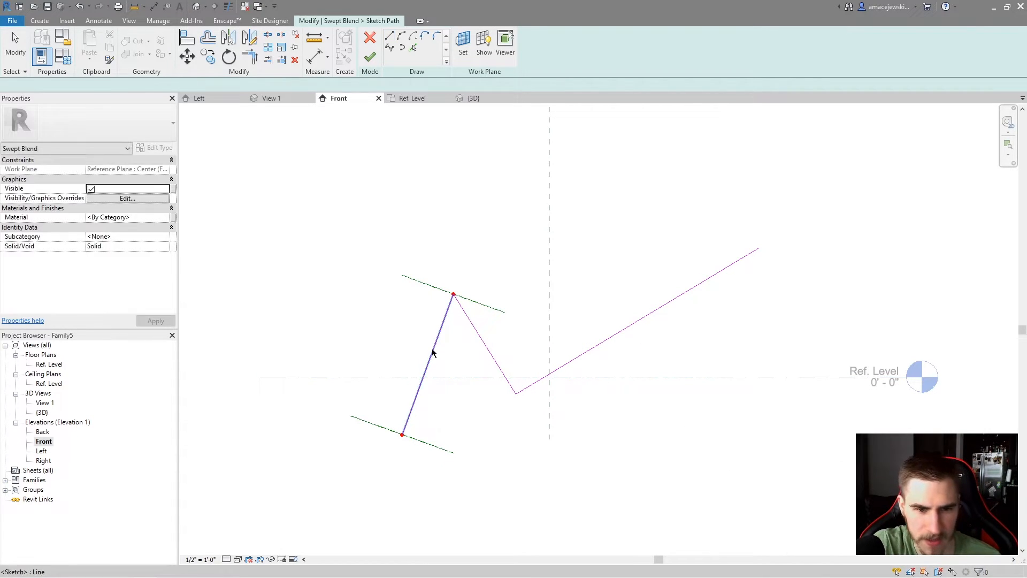
mouse_move(601, 318)
left_mouse_down()
mouse_move(439, 408)
mouse_move(408, 402)
left_mouse_up()
key("Delete")
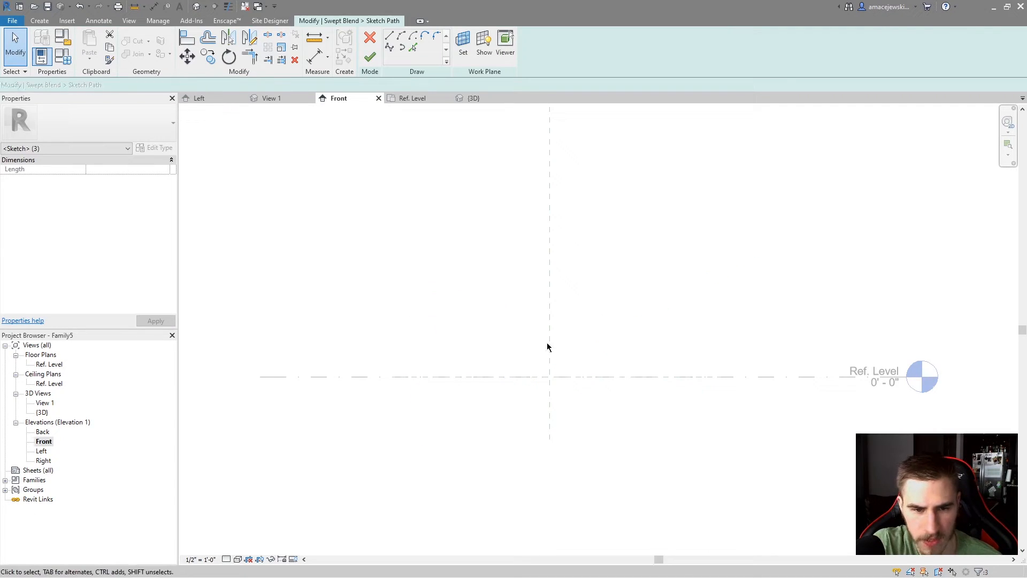
Step: Draw a single start-end-radius arc bulging above the Ref. Level line as the path and finish the path sketch
left_click(402, 38)
left_click(425, 413)
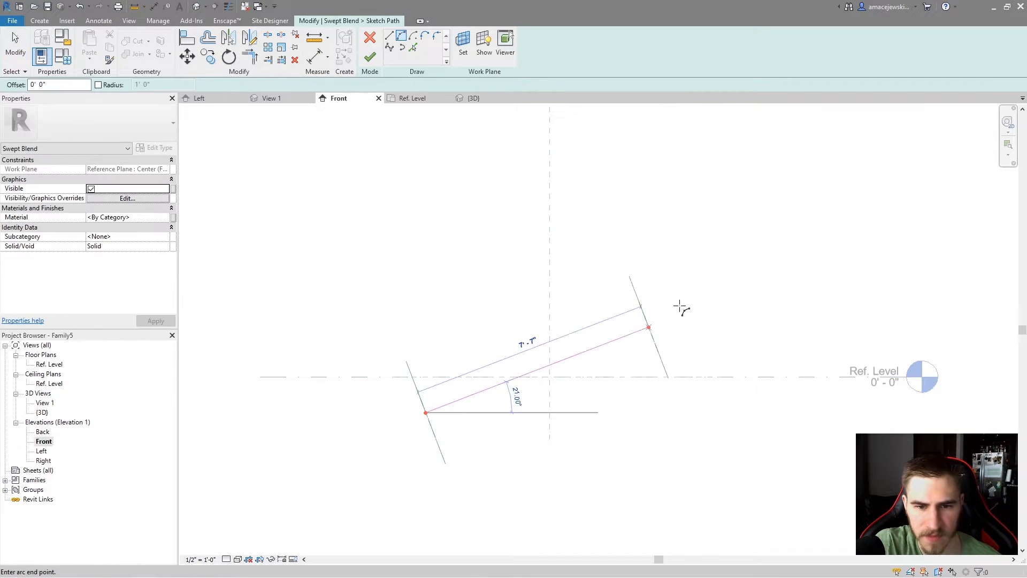
left_click(687, 311)
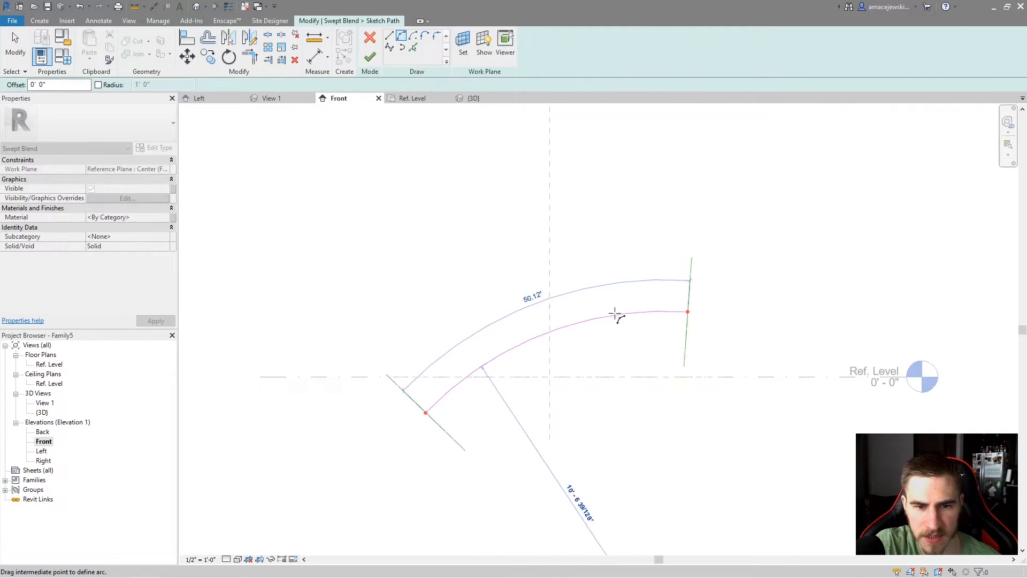
left_click(581, 285)
middle_click_drag(684, 478, 680, 480)
key("Escape")
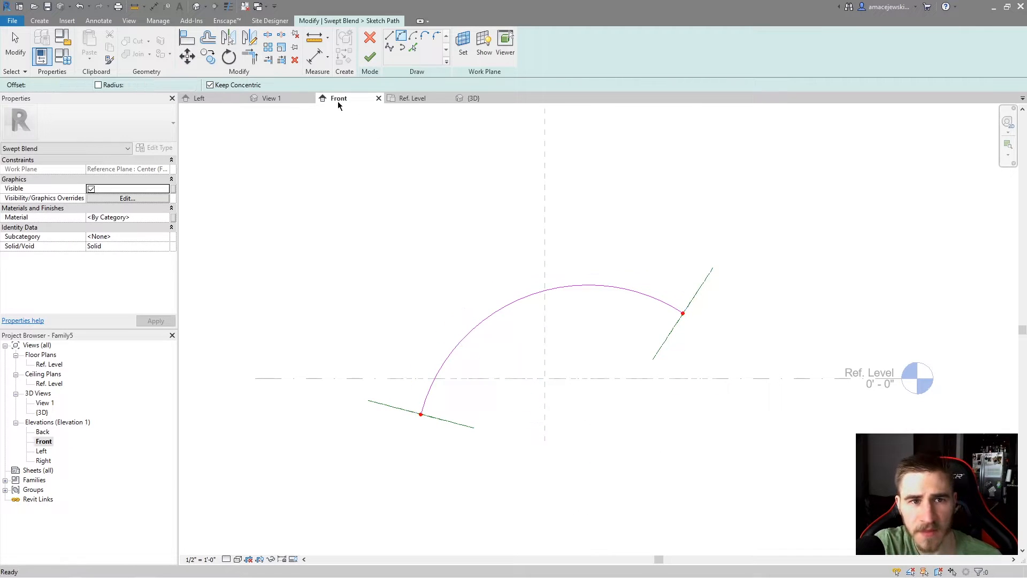
left_click(370, 56)
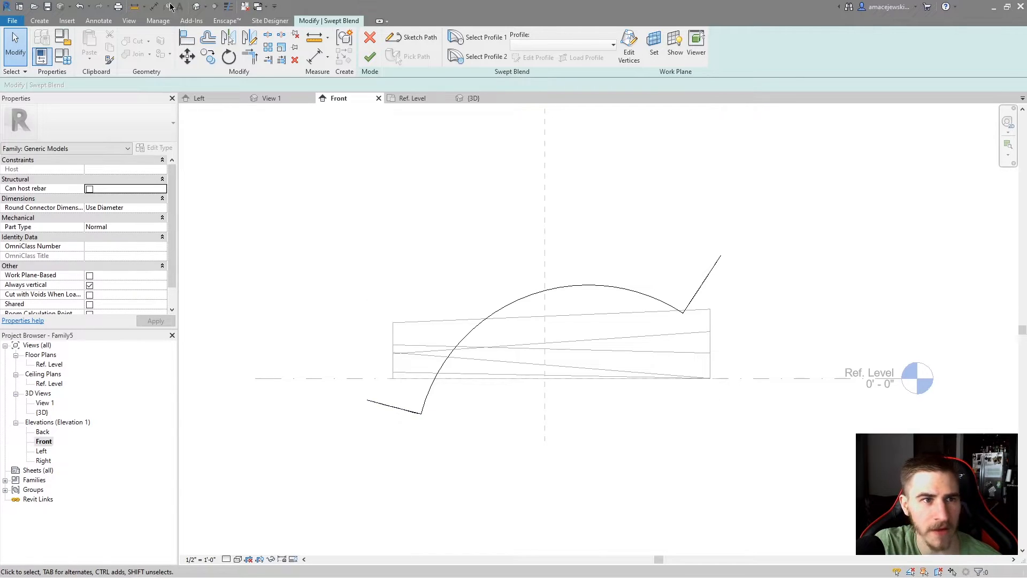
Step: Finish the arched swept blend from the 3D view and examine the solid from several sides
left_click(196, 7)
middle_click_drag(607, 475, 527, 257, "shift")
scroll(532, 303, "up", 2)
middle_click_drag(531, 303, 367, 139, "shift")
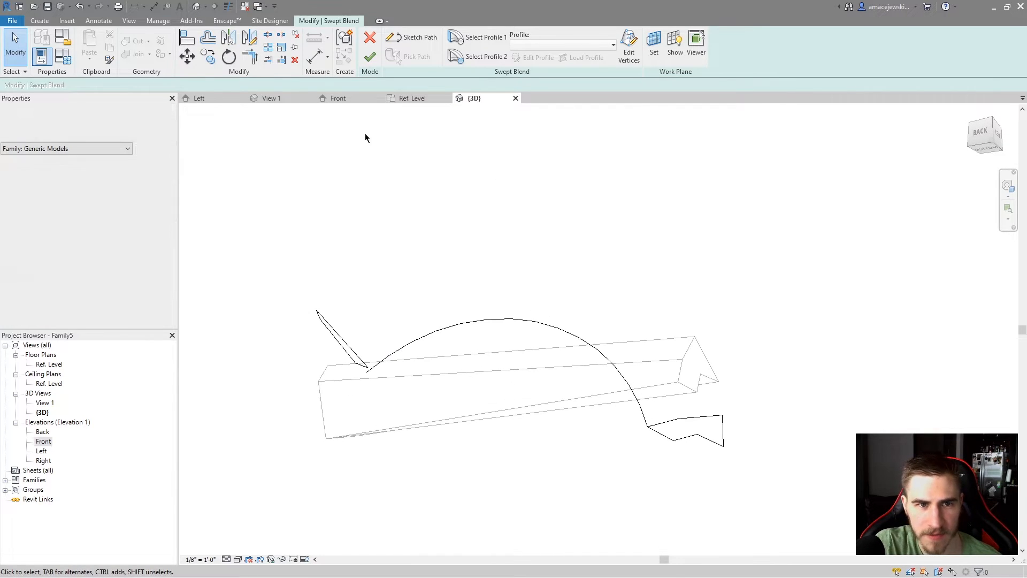
left_click(365, 59)
middle_click_drag(647, 468, 573, 394, "shift")
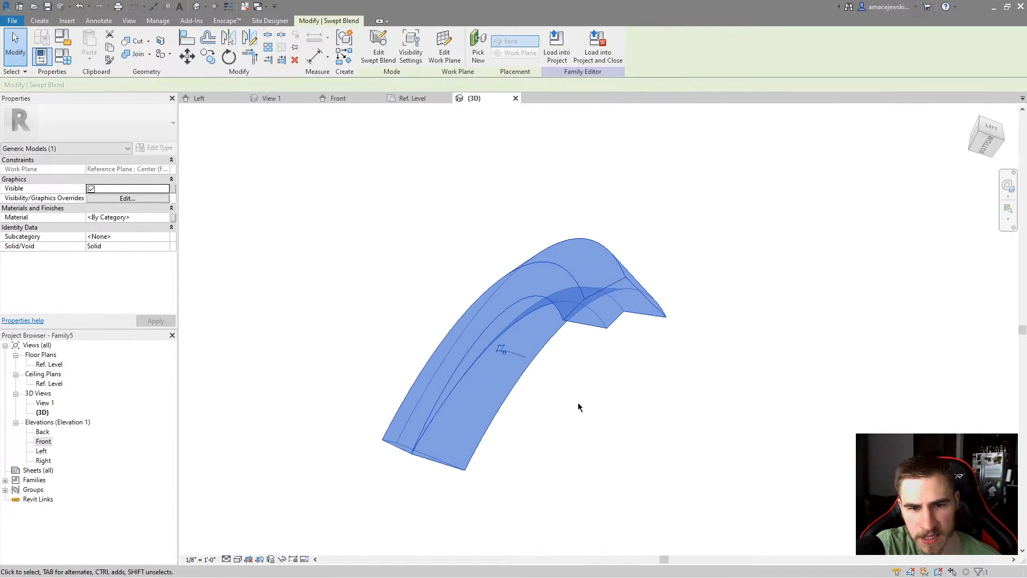
key("Escape")
middle_click_drag(615, 442, 570, 372, "shift")
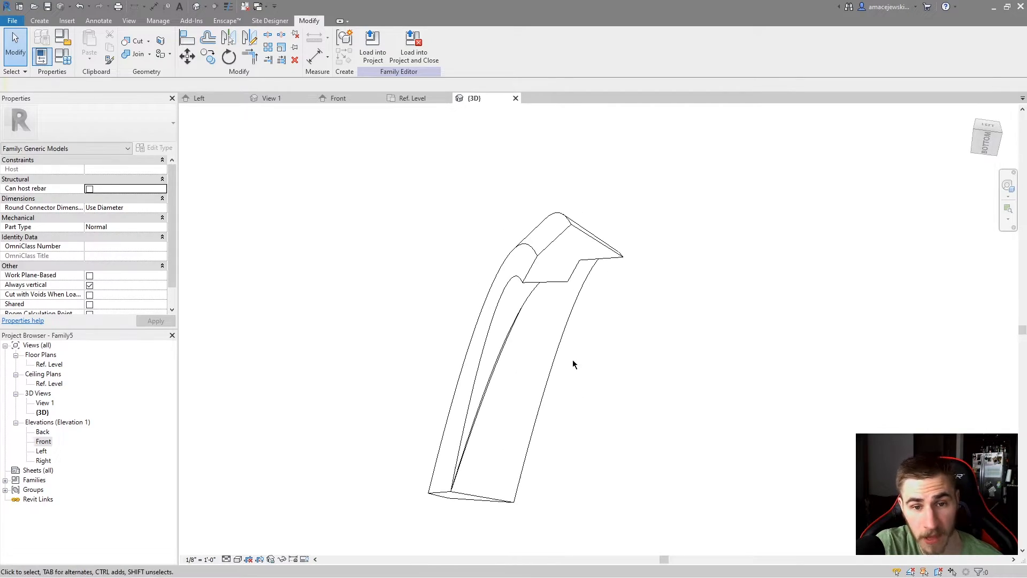
middle_click_drag(486, 483, 638, 535, "shift")
middle_click_drag(562, 372, 541, 442, "shift")
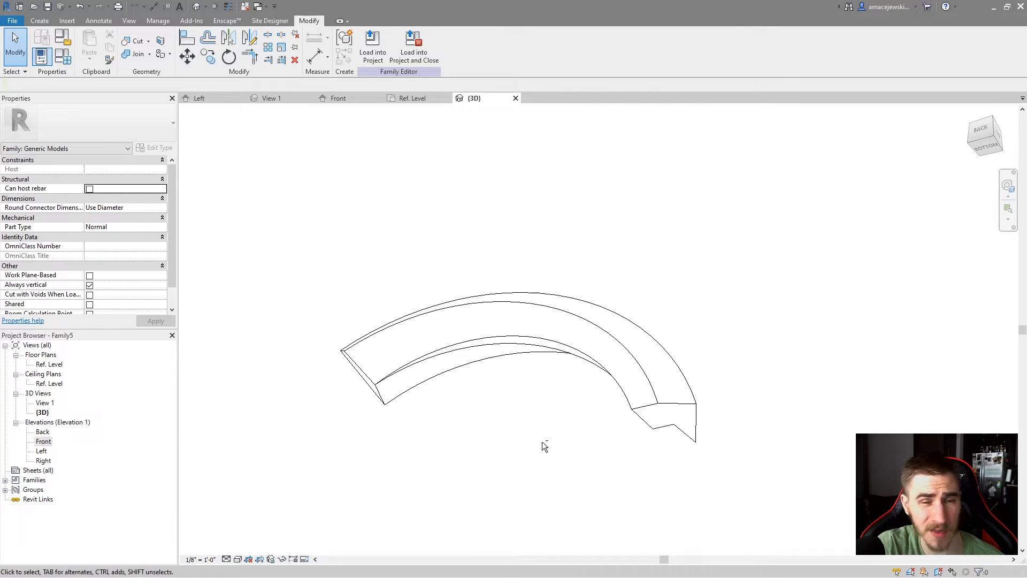
Step: Reopen the swept blend and replace the notched profile at the path's lower end with a 6-sided inscribed polygon
left_click(517, 306)
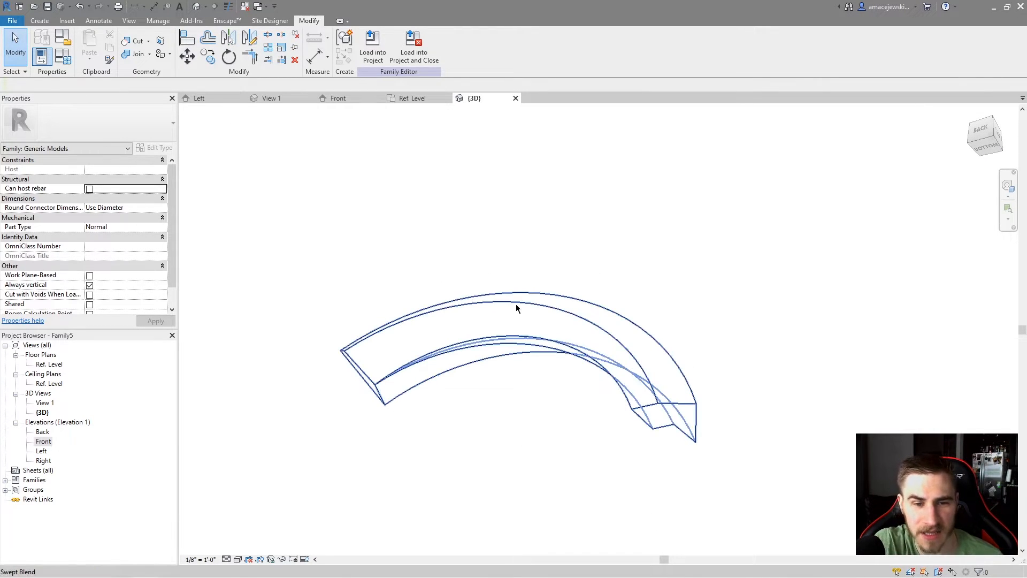
double_click(516, 307)
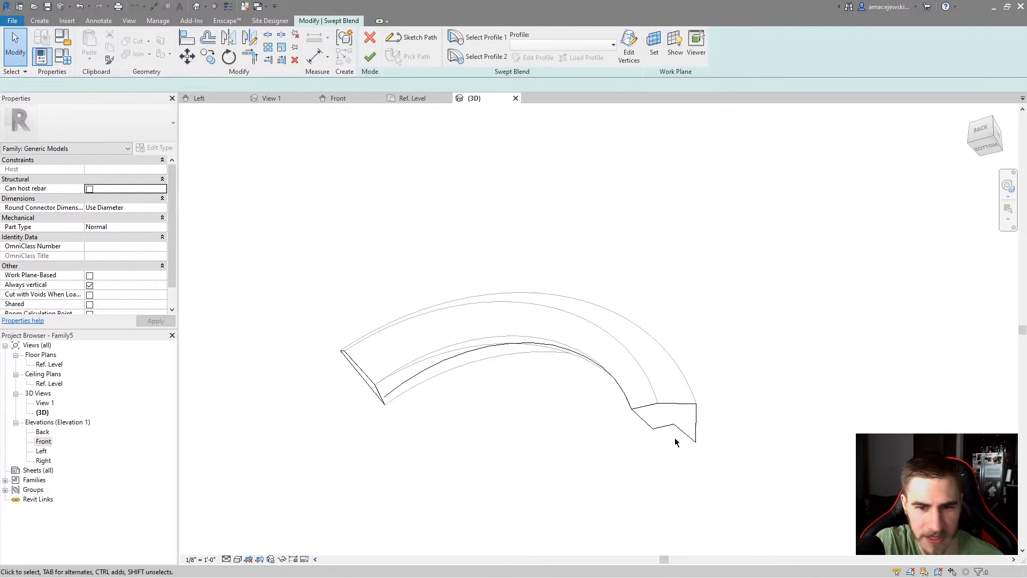
double_click(682, 412)
mouse_move(524, 351)
middle_mouse_down("shift")
mouse_move(637, 271)
mouse_move(589, 417)
mouse_move(530, 349)
middle_mouse_up("shift")
mouse_move(610, 319)
left_mouse_down()
mouse_move(719, 434)
mouse_move(765, 453)
left_mouse_up()
key("Delete")
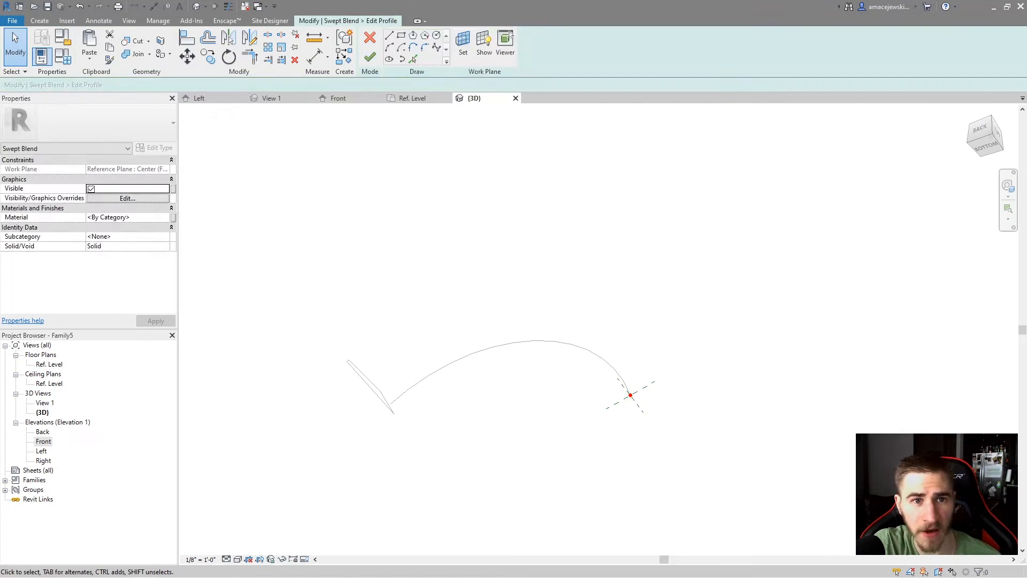
left_click(673, 403)
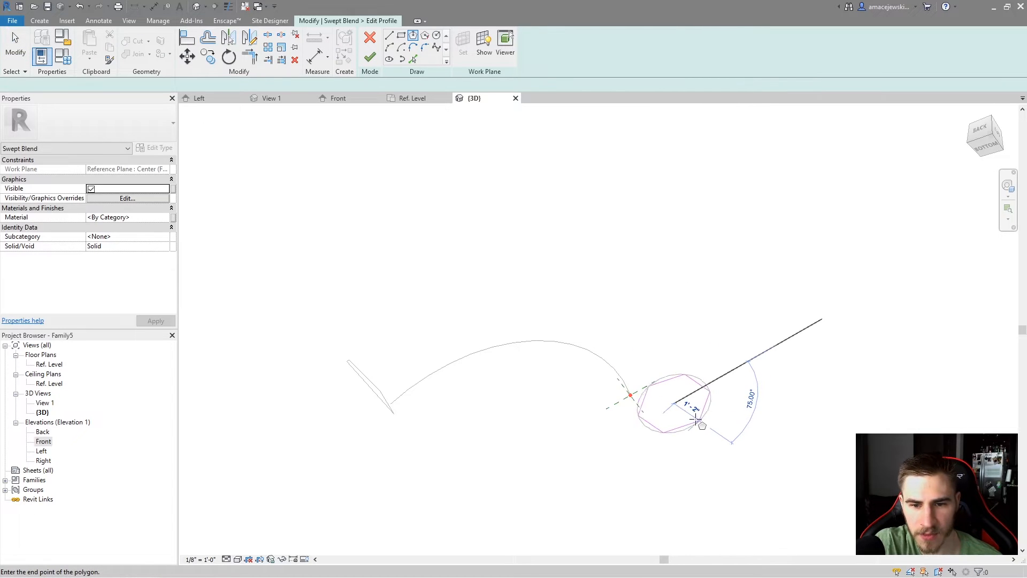
left_click(692, 421)
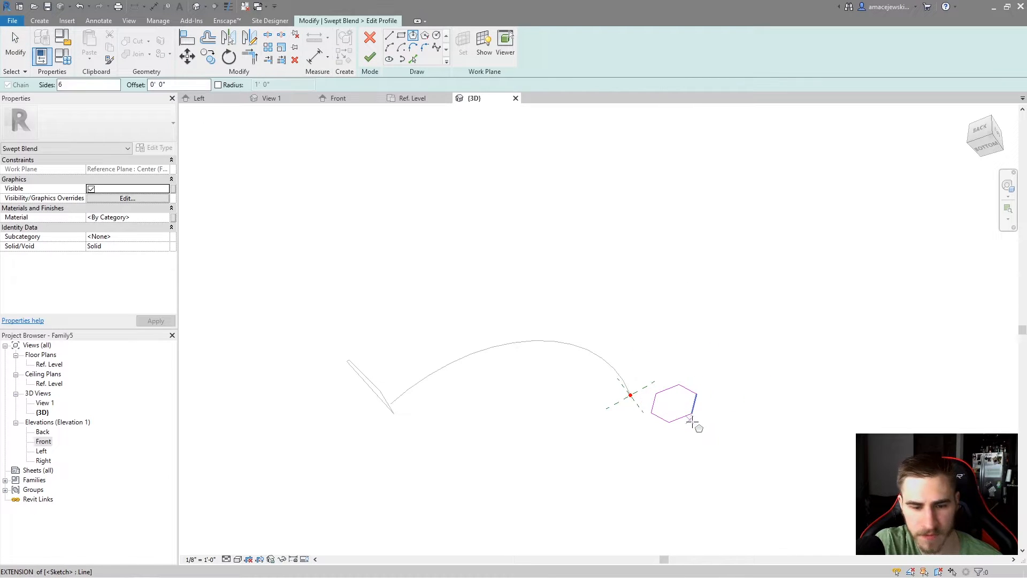
left_click(369, 57)
Step: Replace the four-sided Profile 2 at the other end of the path with a circle and finish the profile sketch
mouse_move(545, 375)
middle_mouse_down("shift")
mouse_move(569, 402)
mouse_move(557, 375)
middle_mouse_up("shift")
left_click(450, 169)
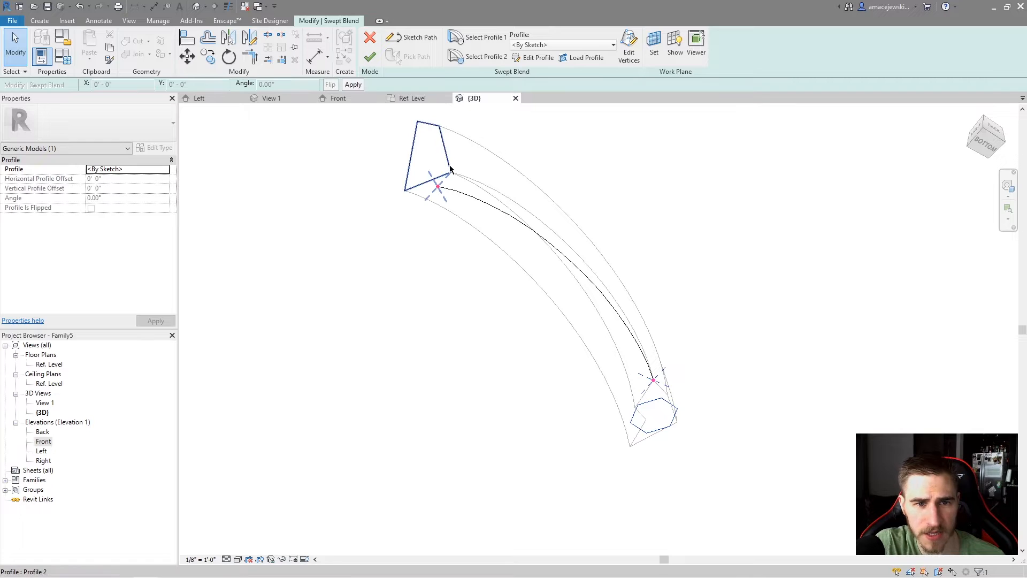
double_click(450, 169)
left_click_drag(459, 111, 371, 212)
key("Delete")
left_click(434, 38)
left_click(425, 159)
left_click(411, 188)
left_click(370, 57)
Step: Finish the hexagon-to-circle swept blend and inspect the resulting solid
middle_click_drag(675, 249, 733, 233, "shift")
left_click(369, 57)
middle_click_drag(704, 447, 618, 320, "shift")
Step: Reopen the swept blend and twist its vertex connections to the right and repeatedly to the left
left_click(566, 408)
double_click(583, 396)
middle_click_drag(585, 394, 559, 403)
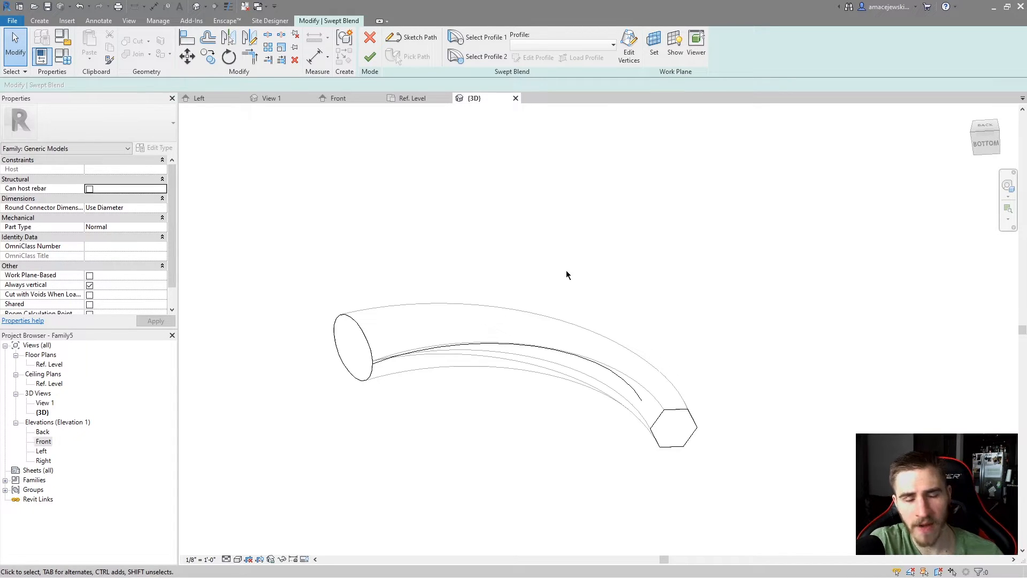
left_click(629, 45)
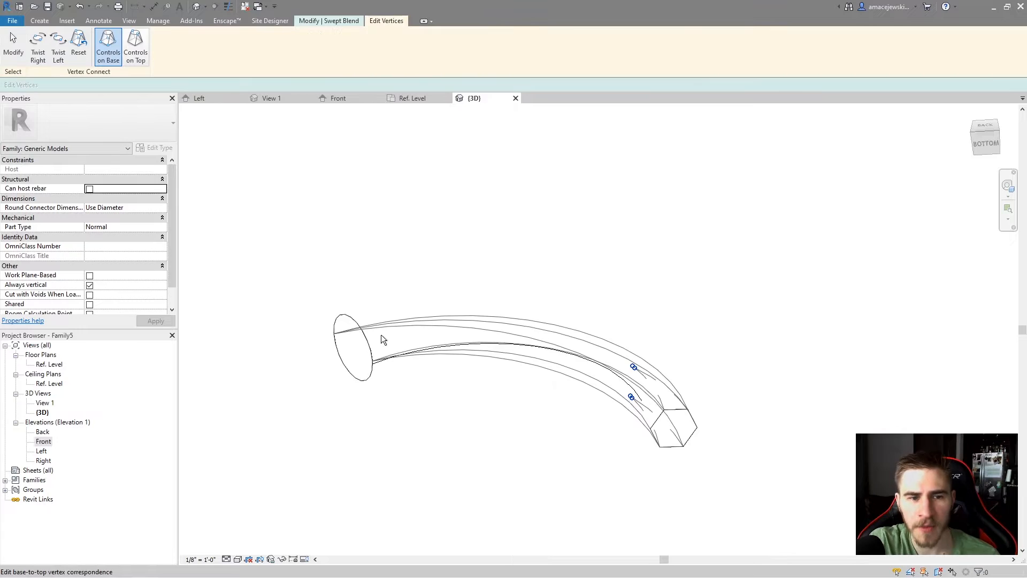
middle_click_drag(512, 456, 493, 420)
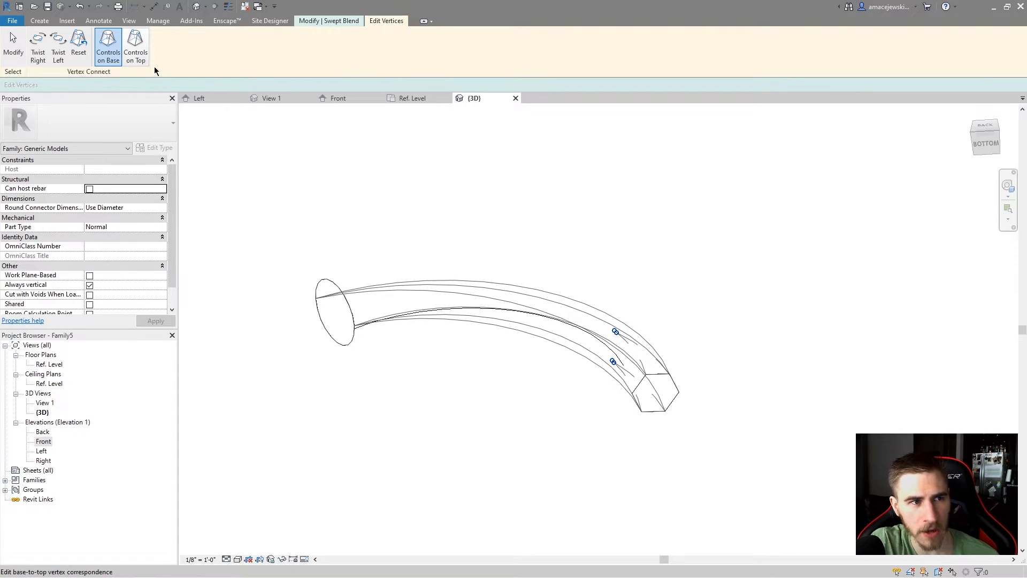
left_click(41, 61)
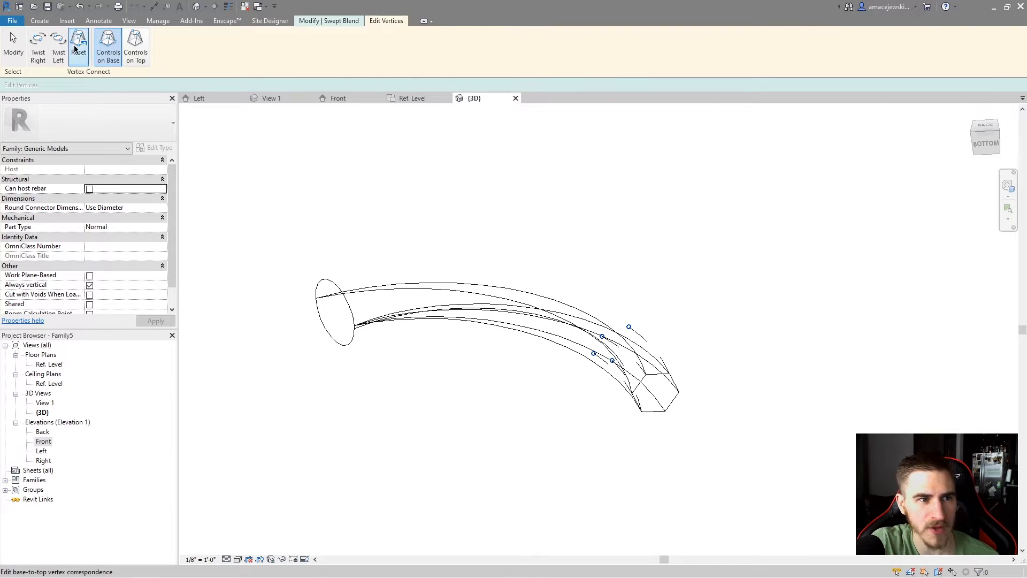
left_click(58, 48)
left_click(58, 48)
left_click(58, 48)
key("Escape")
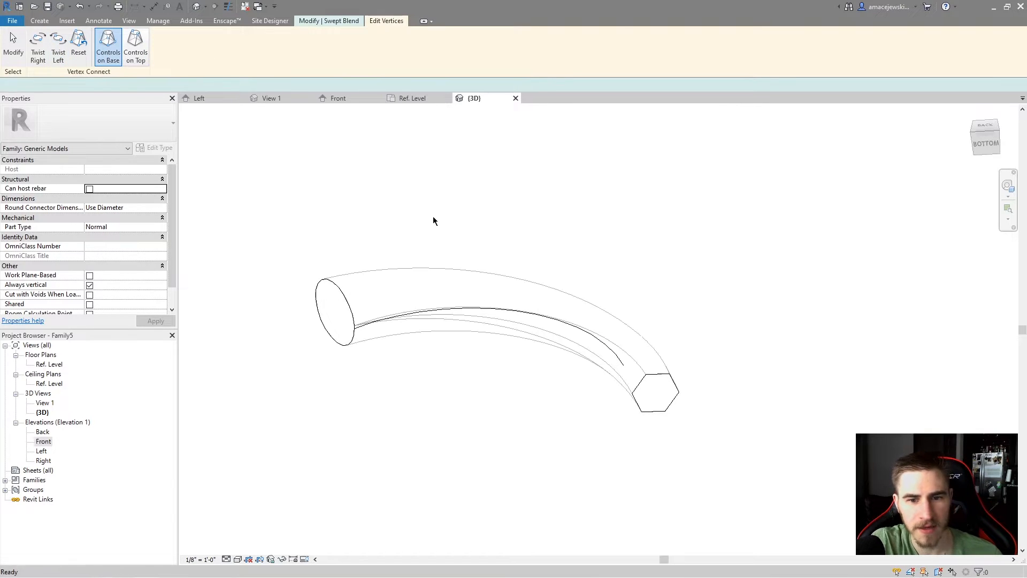
Step: Finish the swept blend with its edited vertices and examine the twisted faces from several sides
middle_click_drag(602, 346, 556, 230, "shift")
left_click(370, 57)
middle_click_drag(631, 301, 493, 272, "shift")
left_click(580, 254)
middle_click_drag(580, 255, 357, 204, "shift")
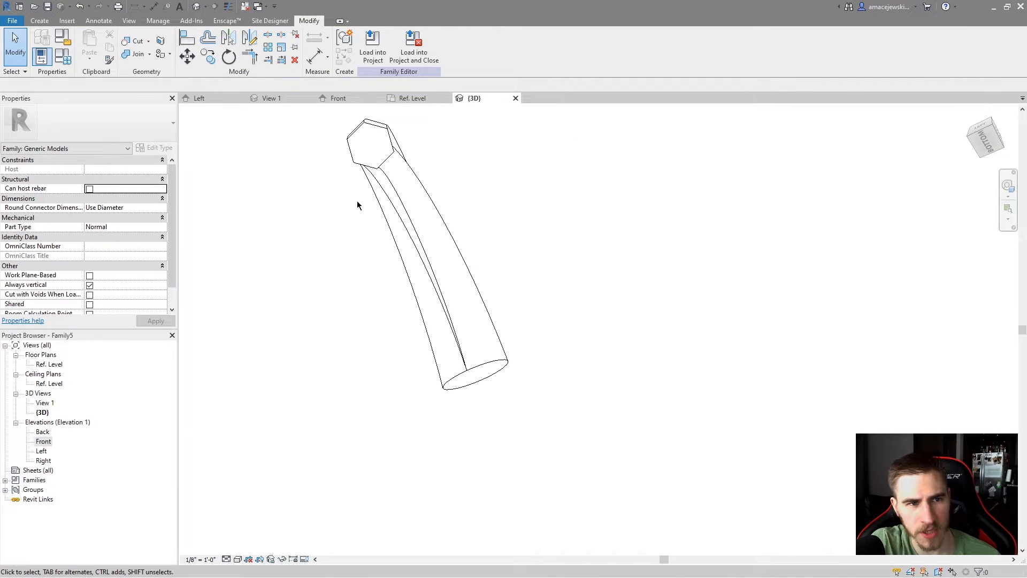
left_click(385, 162)
middle_click_drag(431, 165, 466, 222)
left_click(379, 46)
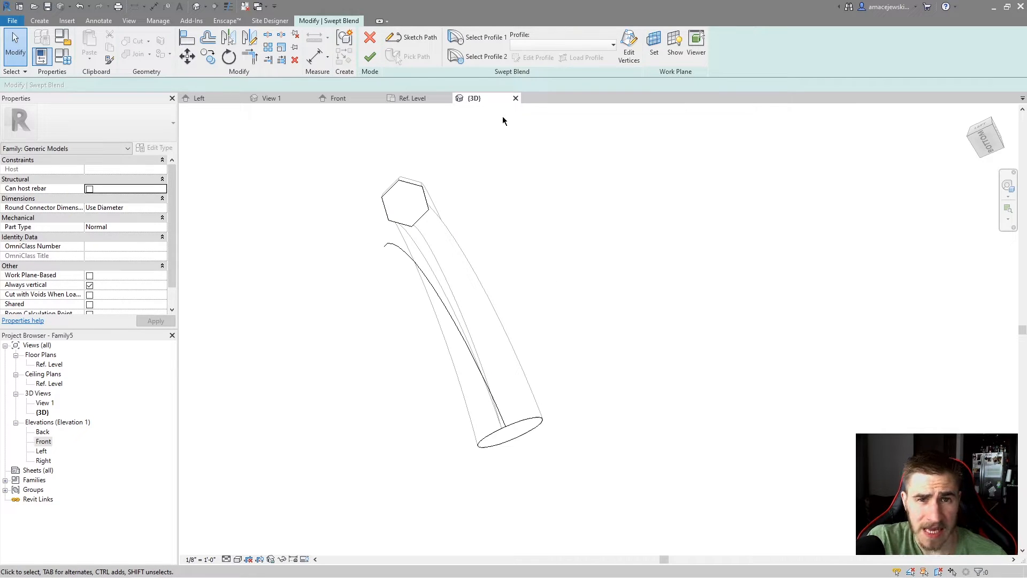
left_click(547, 48)
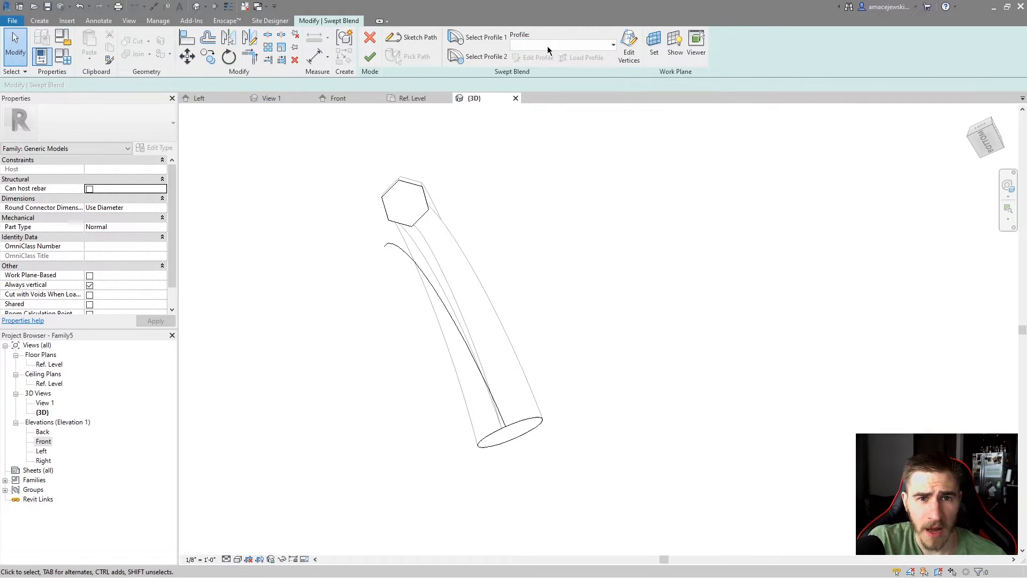
left_click(369, 41)
left_click(539, 210)
Step: Create a new project from the Architectural Template and open its default 3D view
left_click(14, 22)
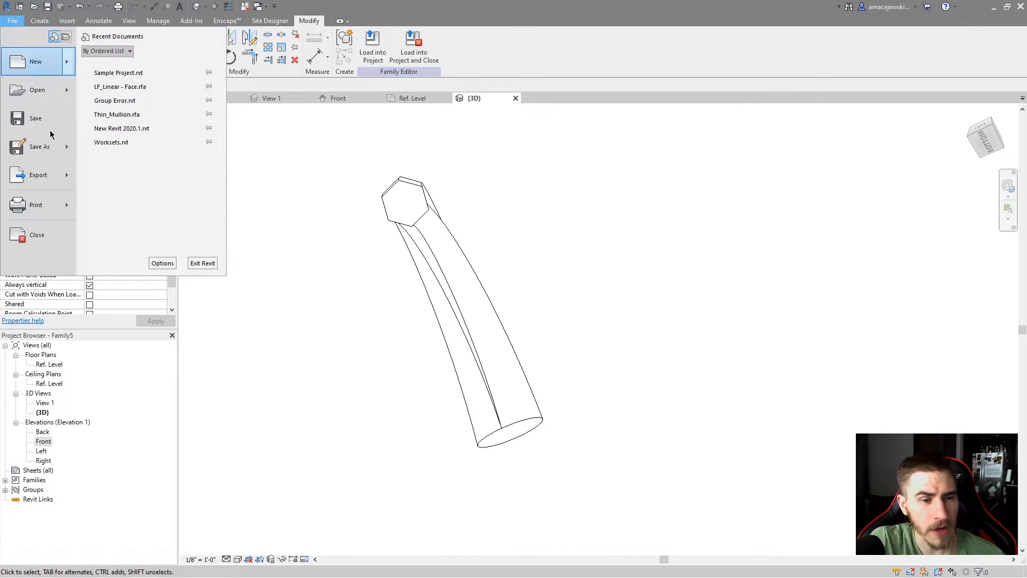
mouse_move(50, 68)
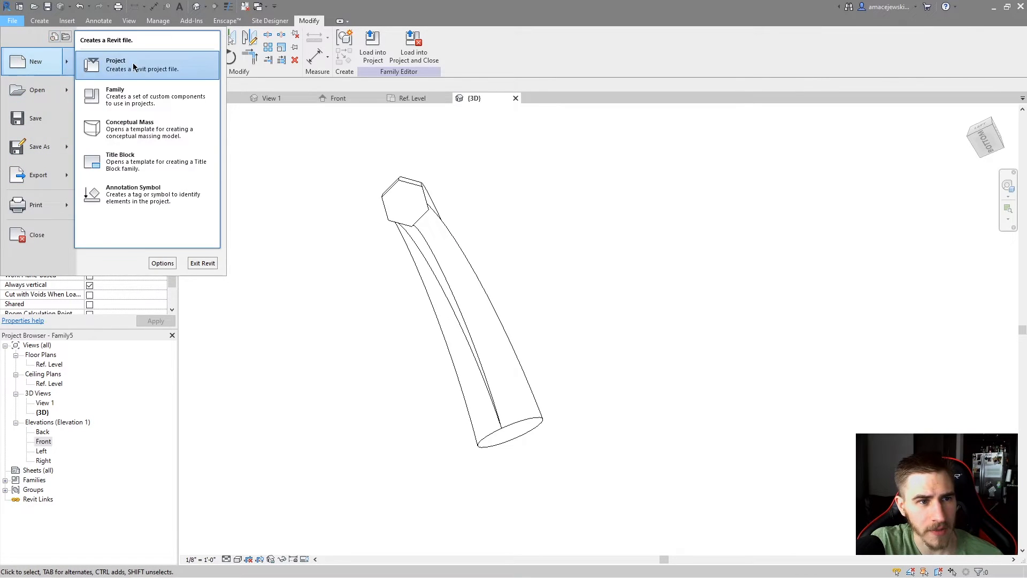
left_click(150, 75)
left_click(488, 271)
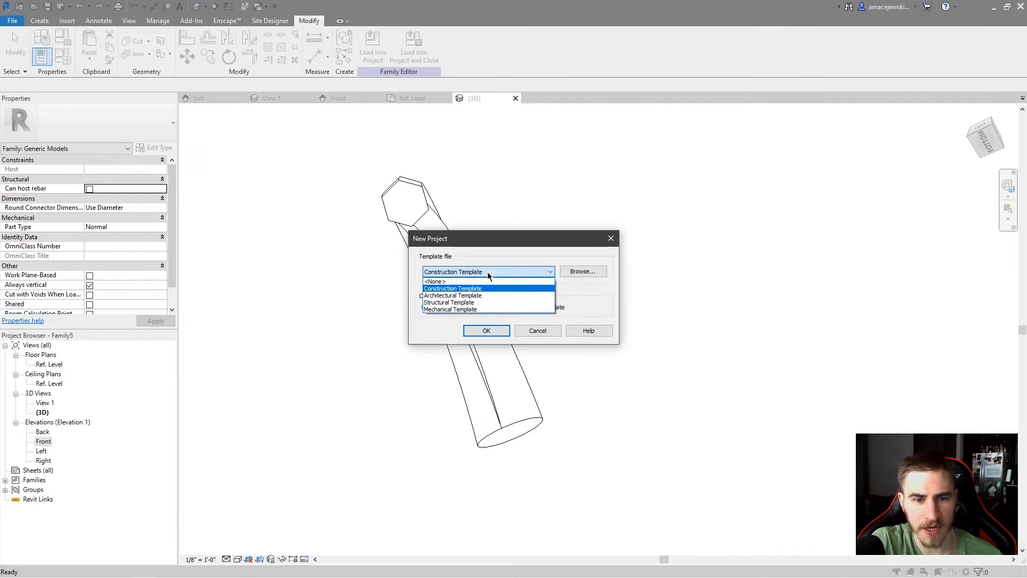
left_click(455, 292)
left_click(484, 329)
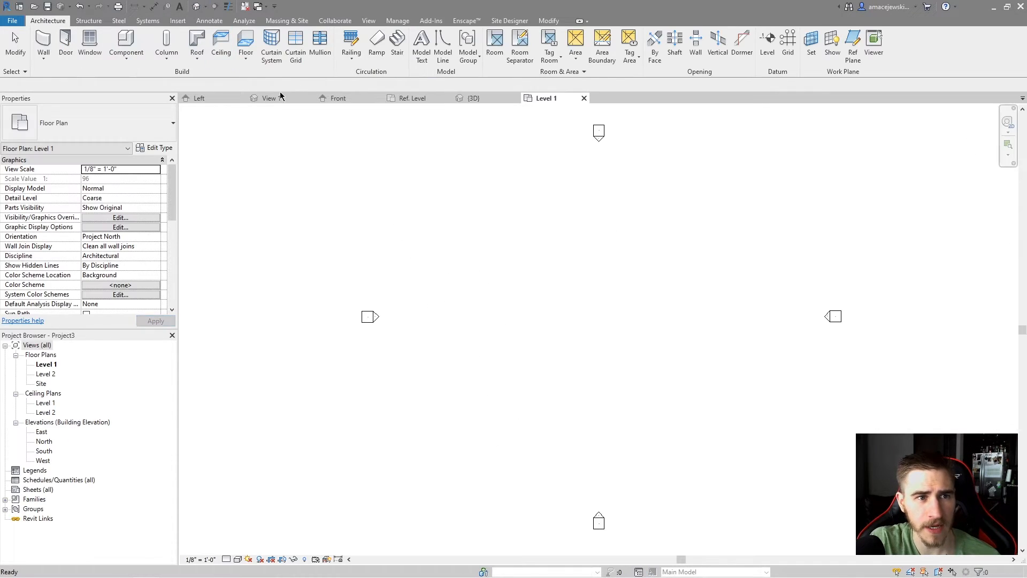
left_click(197, 6)
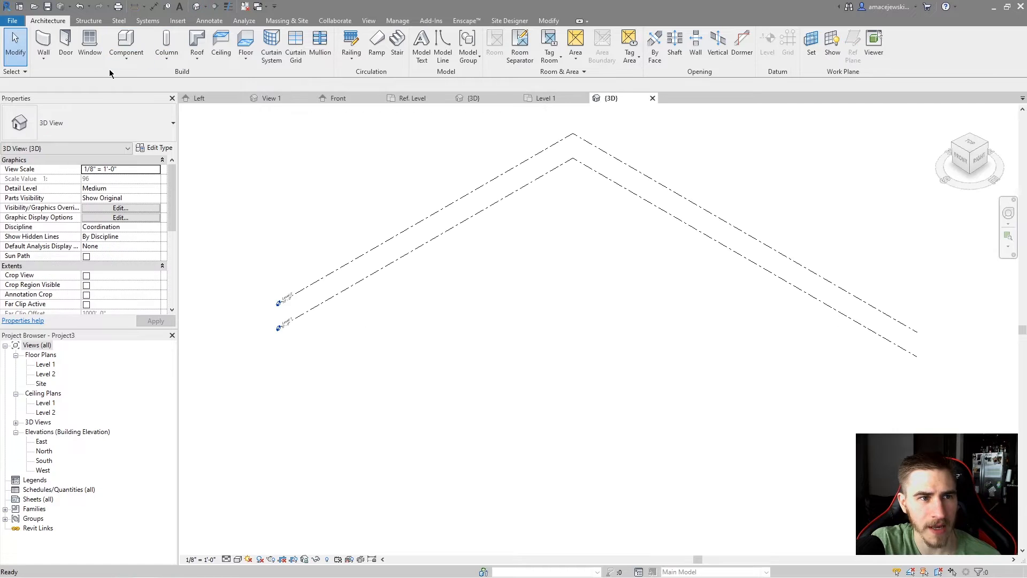
Step: Start an in-place component in the Generic Models category with the name Generic Models 1
left_click(126, 48)
left_click(140, 97)
scroll(792, 267, "down", 5)
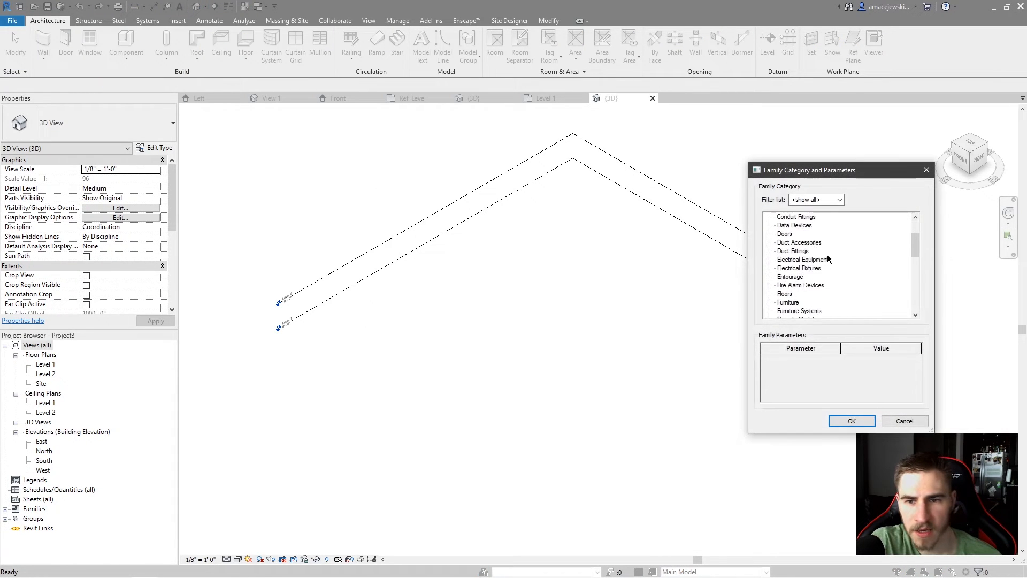
double_click(792, 244)
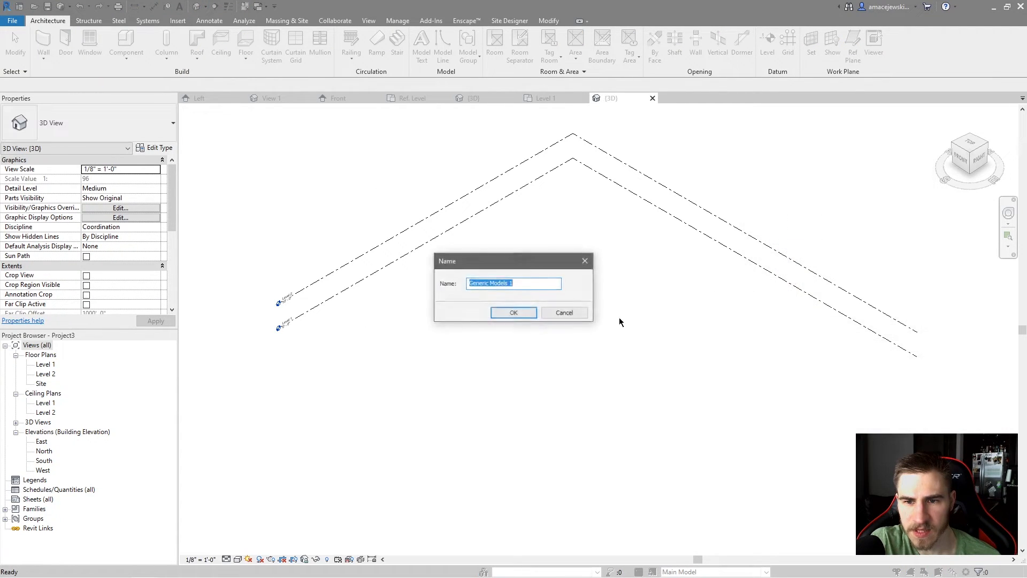
left_click(523, 315)
Step: Start a swept blend, sketch a start-end-radius arc on Level 1 as its path, and finish the path sketch
left_click(183, 45)
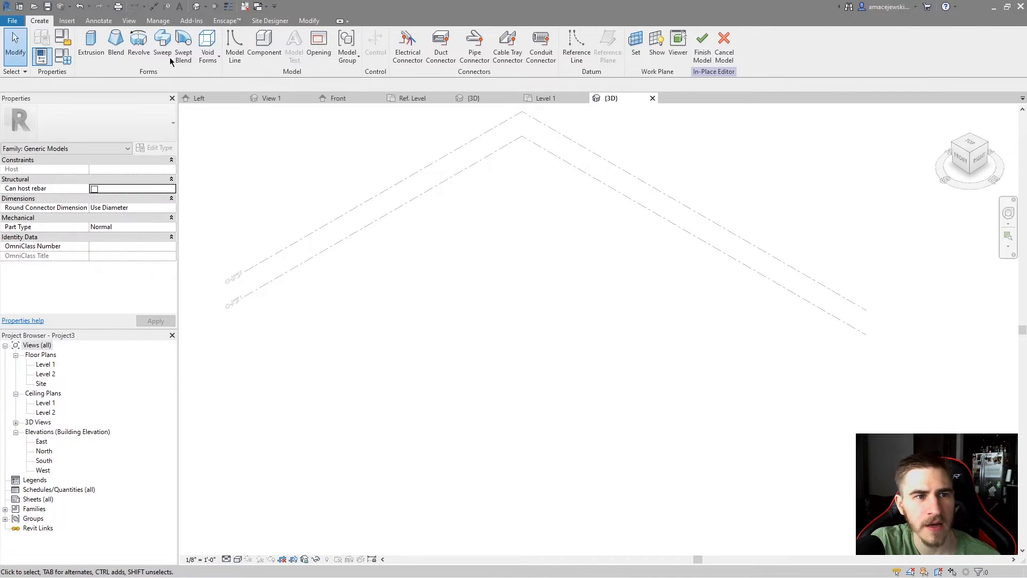
middle_click_drag(497, 270, 431, 236)
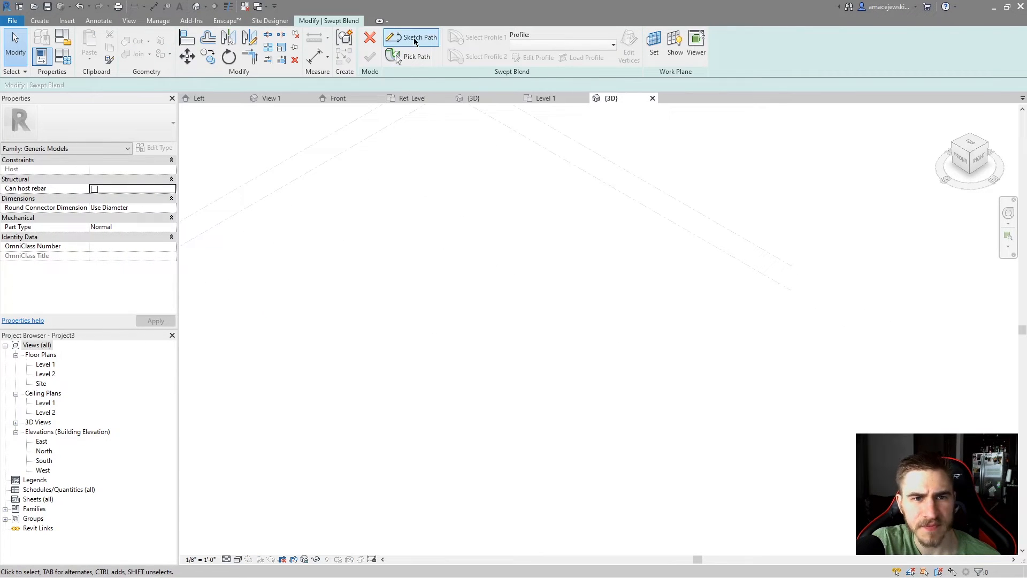
left_click(415, 38)
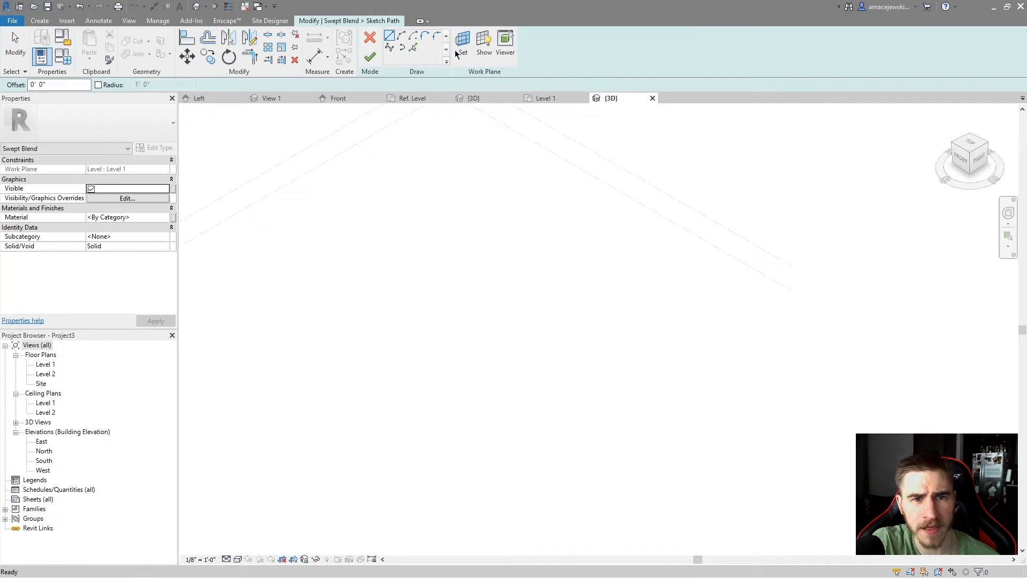
left_click(399, 39)
left_click(438, 263)
left_click(509, 396)
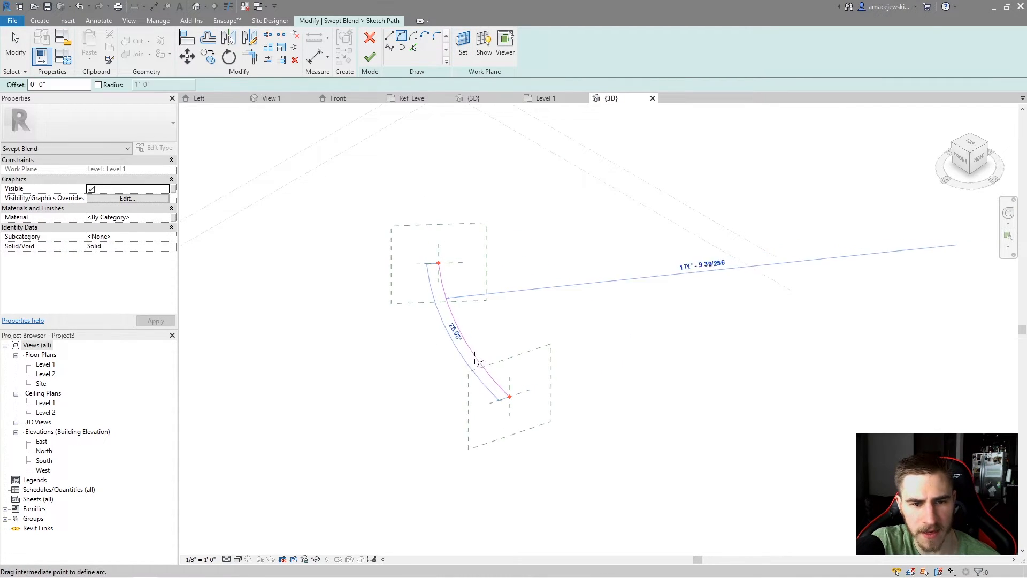
left_click(454, 337)
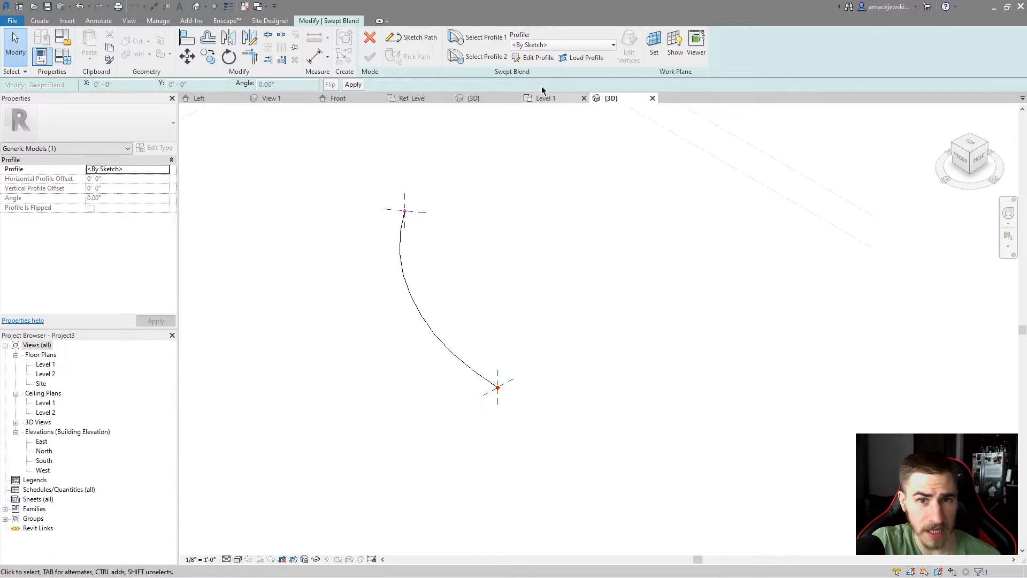
Step: Assign the loaded profile Gutter Profile-Bevel: 6" x 6" to Profile 1 of the swept blend
left_click(567, 46)
scroll(570, 230, "down", 5)
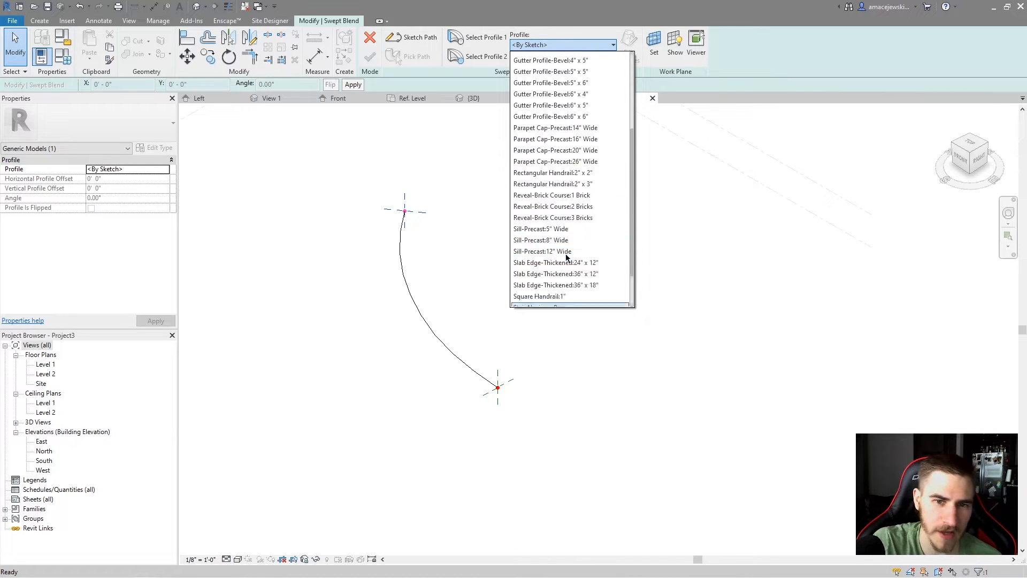
scroll(565, 257, "up", 5)
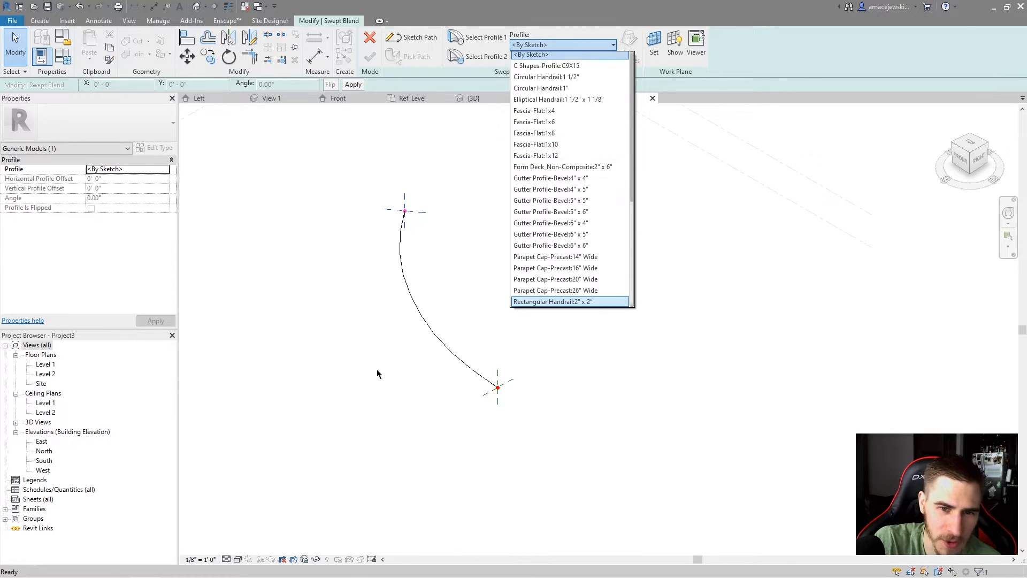
scroll(609, 231, "down", 1)
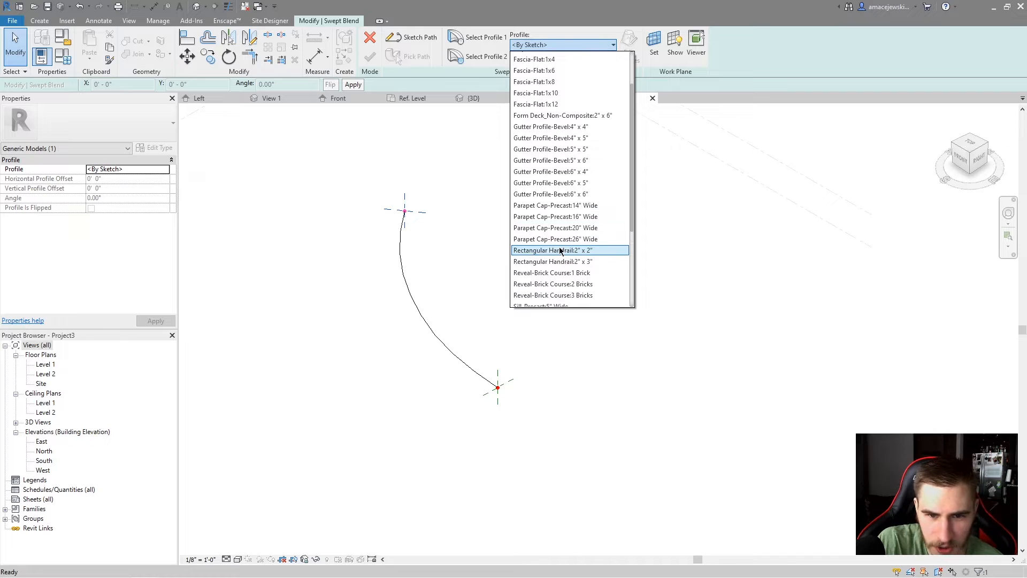
scroll(554, 232, "up", 2)
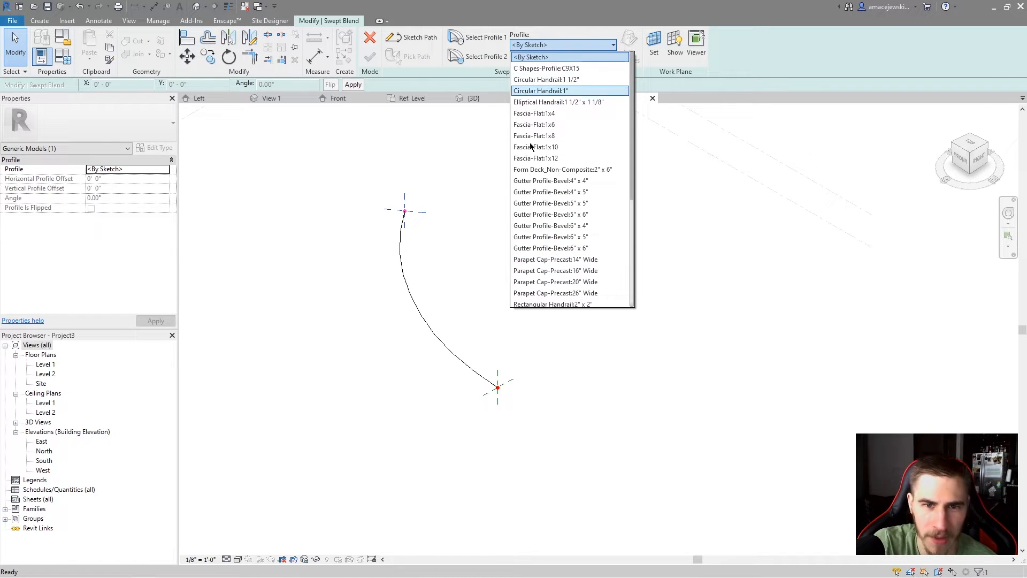
scroll(533, 153, "down", 3)
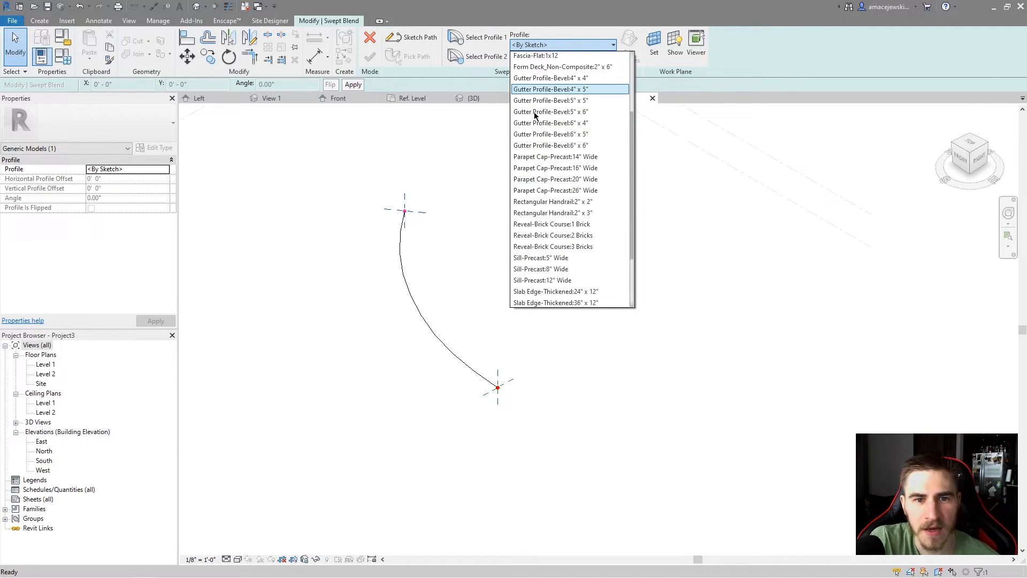
left_click(550, 141)
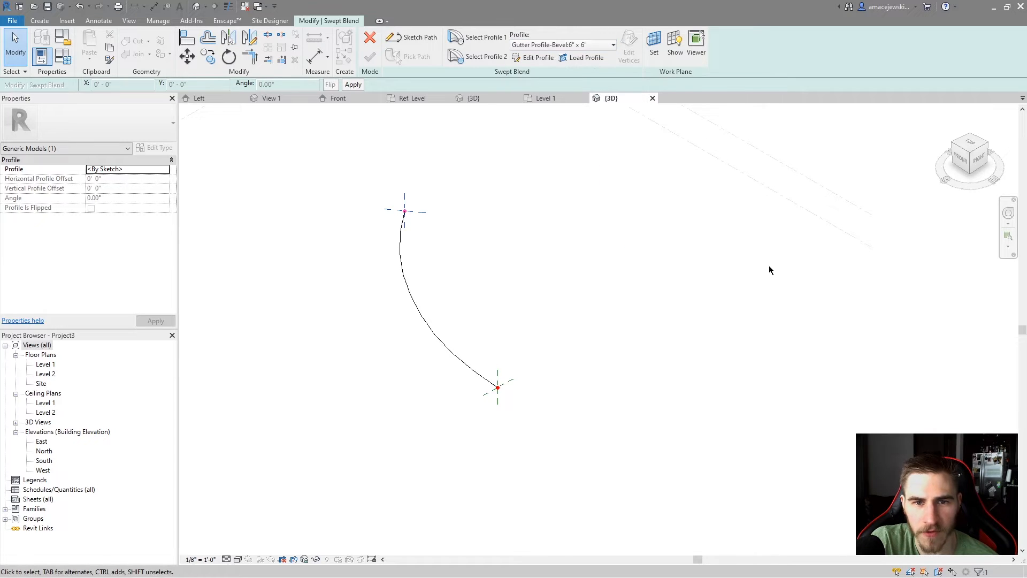
Step: Assign Form Deck_Non-Composite: 2" x 6" to Profile 2 and try to finish the swept blend
left_click(478, 56)
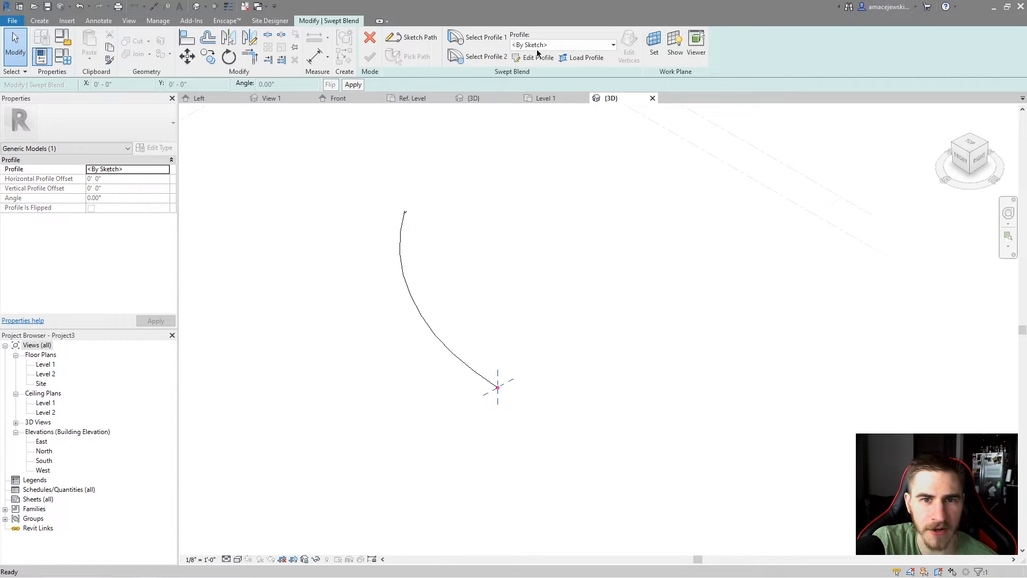
left_click(562, 45)
scroll(585, 160, "down", 1)
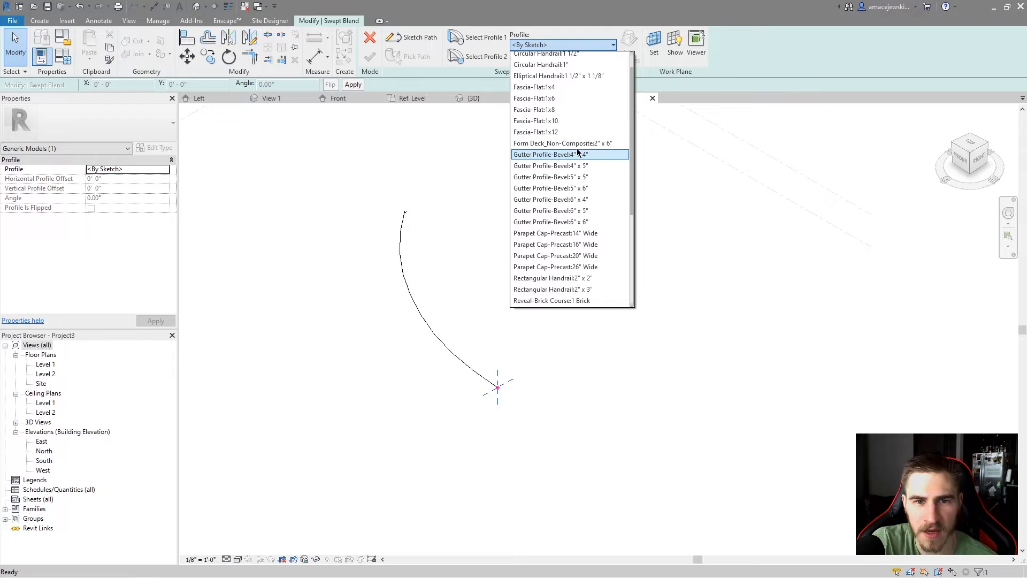
left_click(583, 143)
left_click(370, 56)
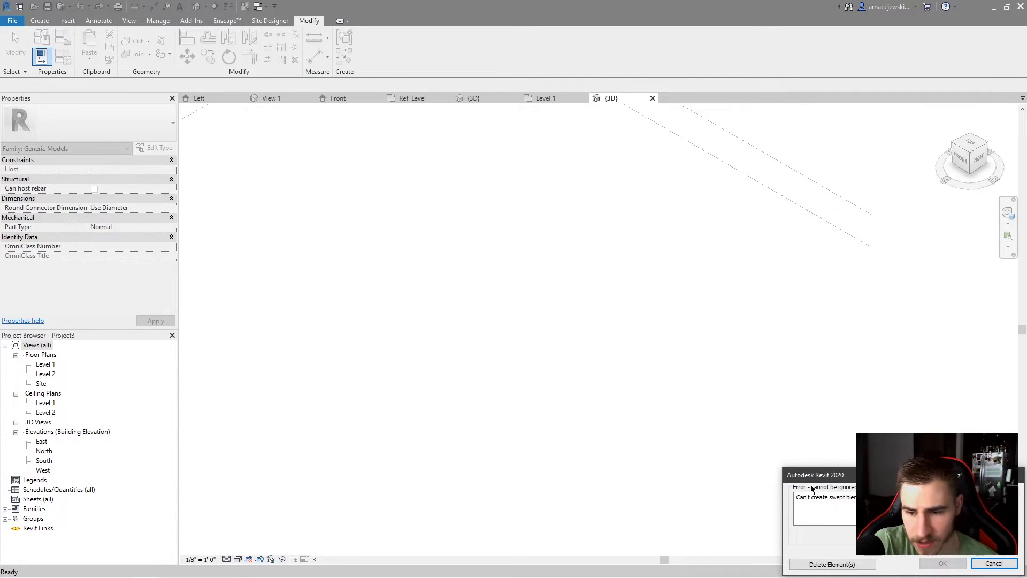
left_click(994, 563)
Step: Examine the shapes of the gutter profile and the form deck profile at the two ends of the path
scroll(423, 214, "up", 4)
scroll(438, 162, "up", 5)
scroll(443, 169, "down", 9)
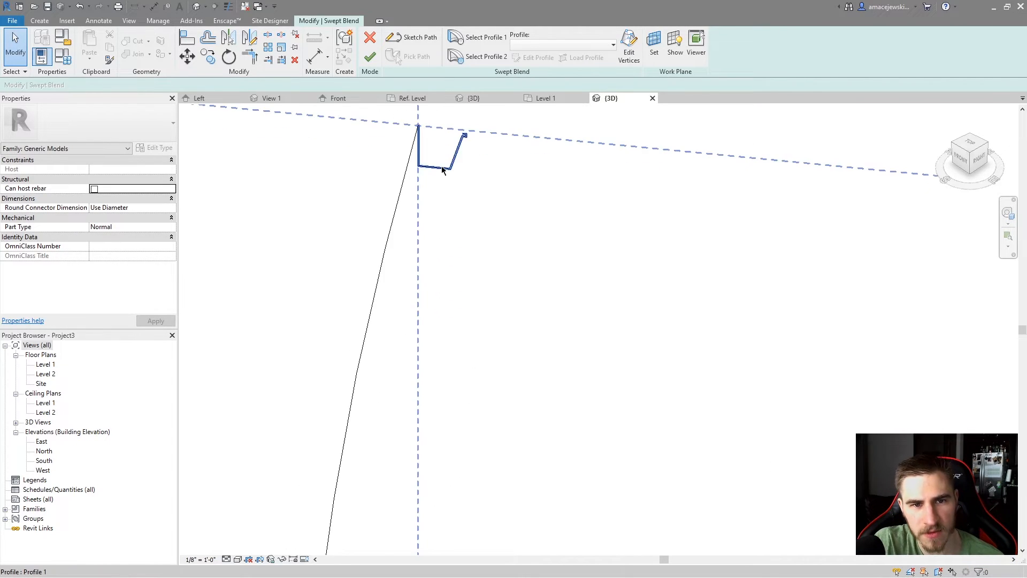
scroll(615, 460, "up", 6)
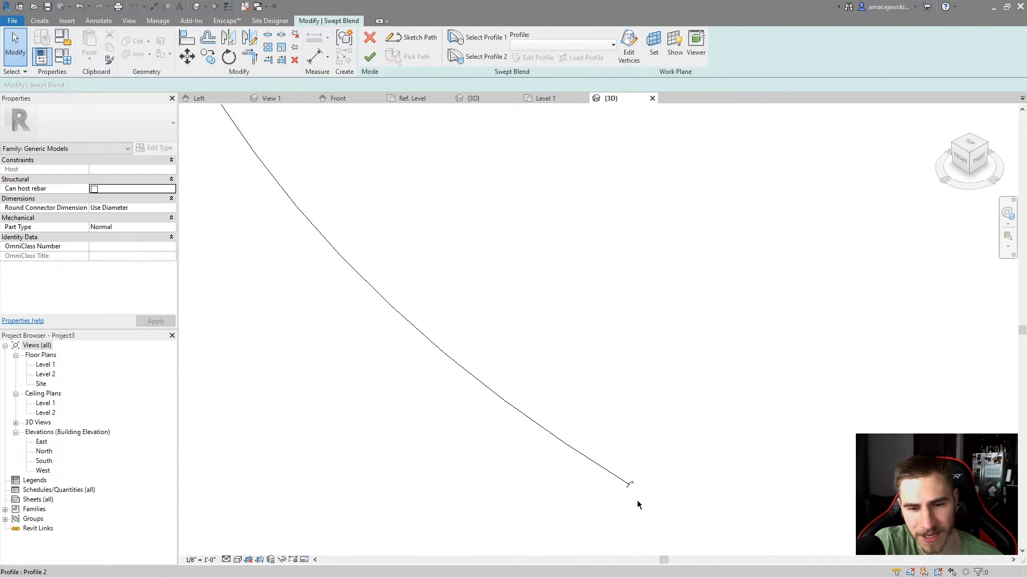
scroll(592, 403, "up", 5)
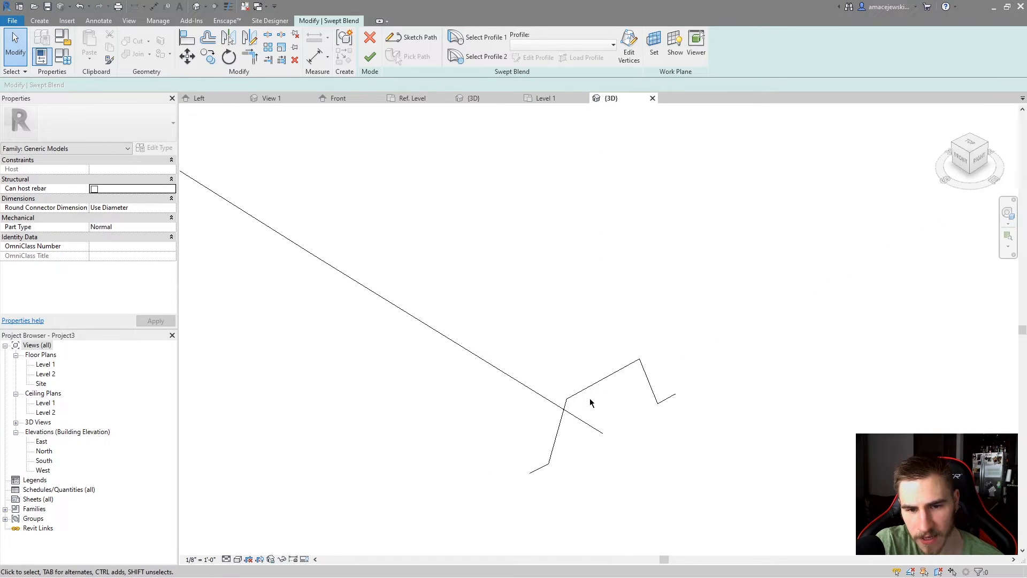
scroll(540, 386, "down", 7)
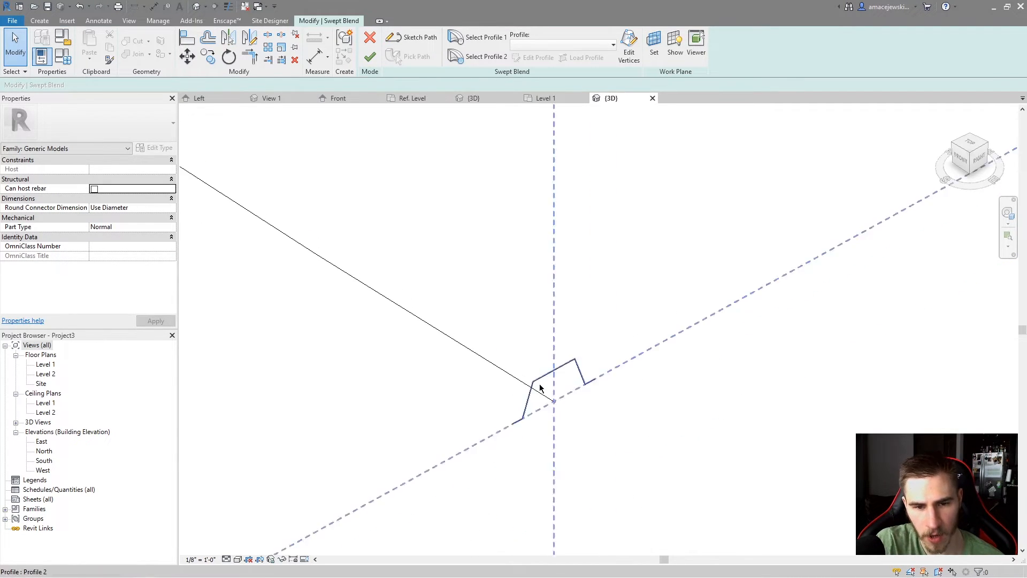
scroll(570, 408, "up", 2)
middle_click_drag(544, 376, 647, 526, "shift")
middle_click_drag(280, 131, 541, 314)
scroll(583, 271, "up", 4)
scroll(583, 270, "up", 2)
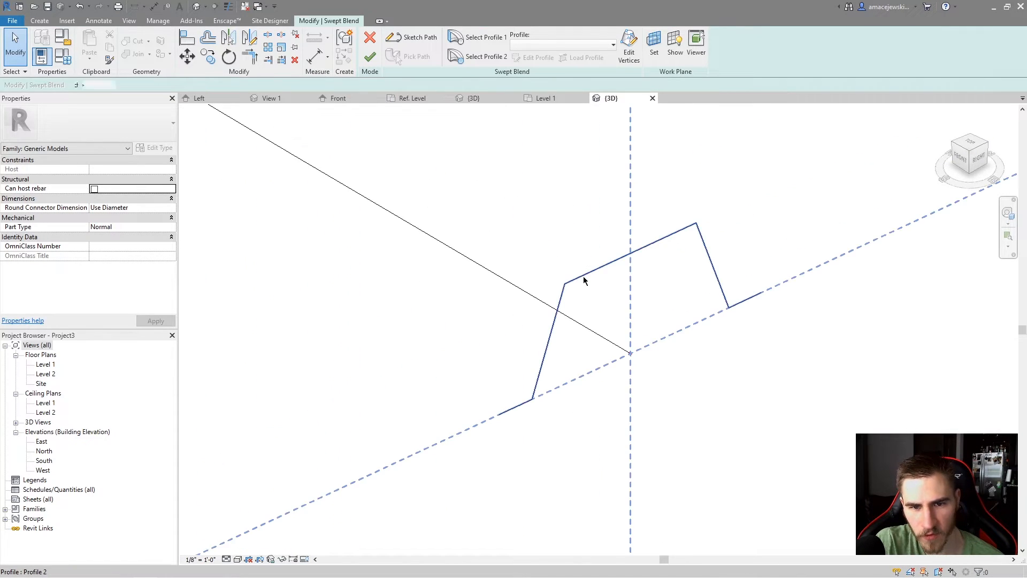
Step: Replace the form deck shape of Profile 2 with Gutter Profile-Bevel: 4" x 4"
left_click(584, 278)
left_click(550, 48)
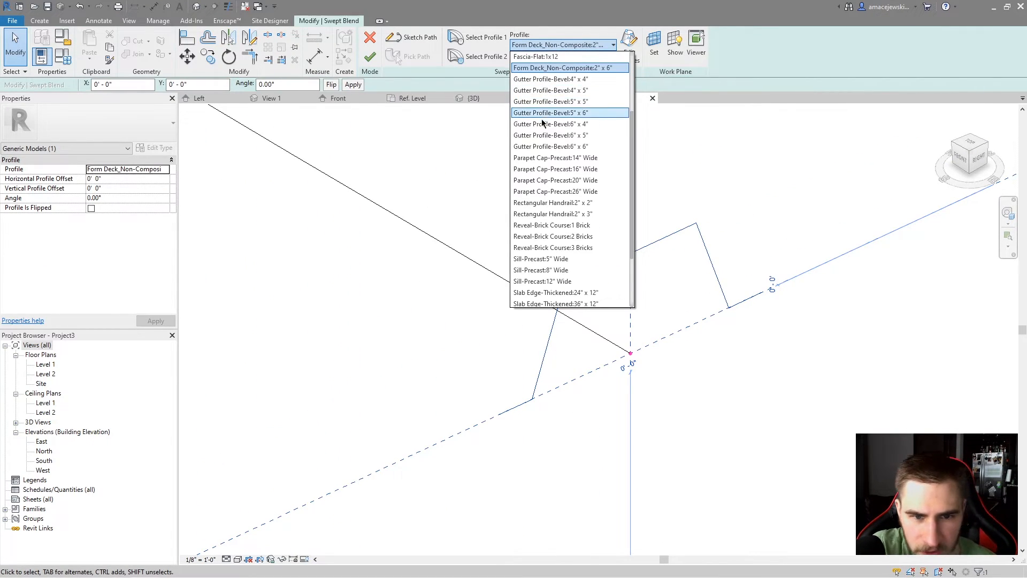
scroll(583, 153, "up", 2)
scroll(583, 154, "up", 2)
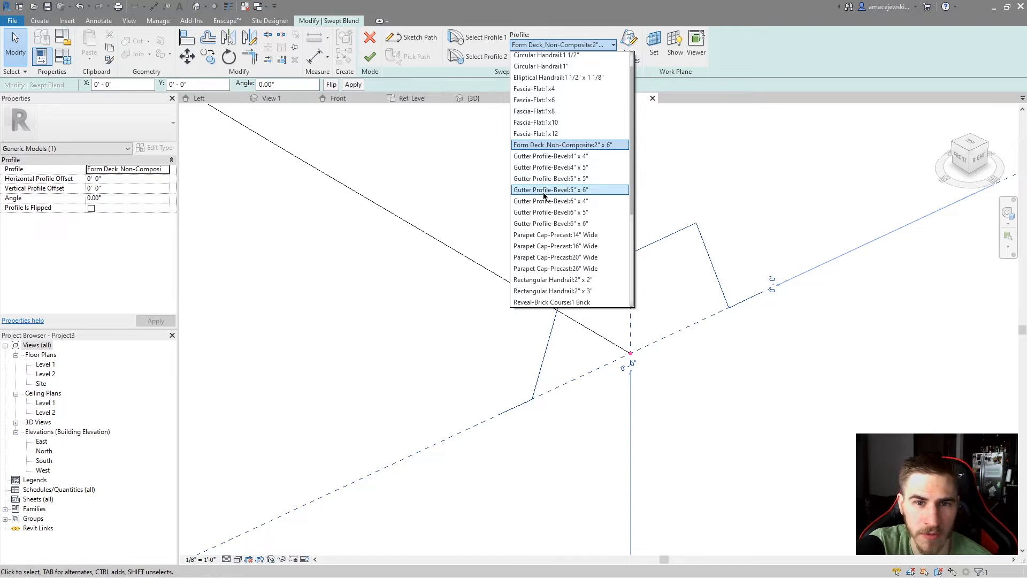
left_click(561, 156)
scroll(688, 438, "down", 6)
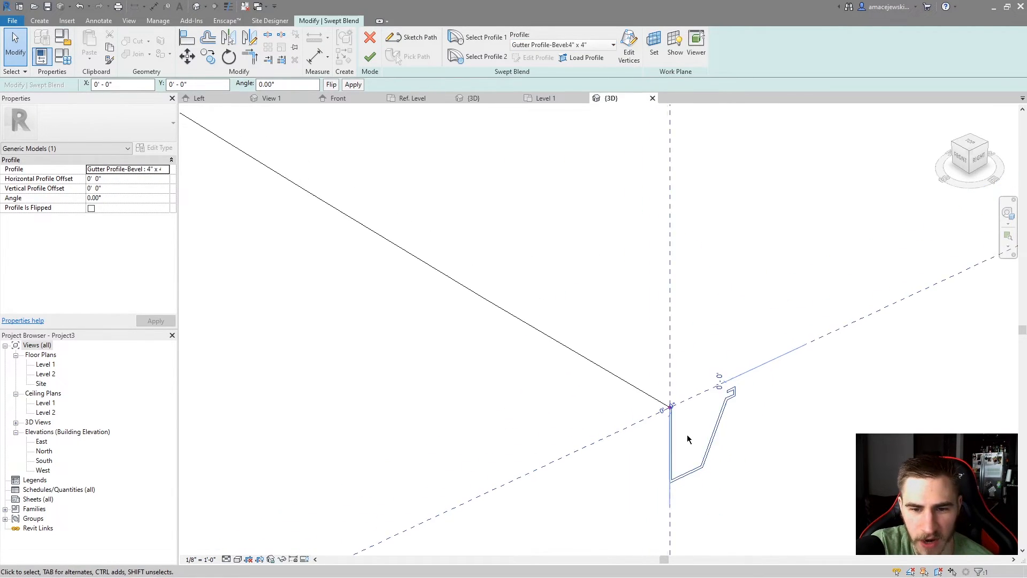
Step: Check which gutter profile is assigned to Profile 1 at the opposite end of the arc path
scroll(688, 443, "down", 3)
middle_click_drag(499, 202, 632, 513)
middle_click_drag(438, 250, 436, 350)
scroll(508, 171, "up", 3)
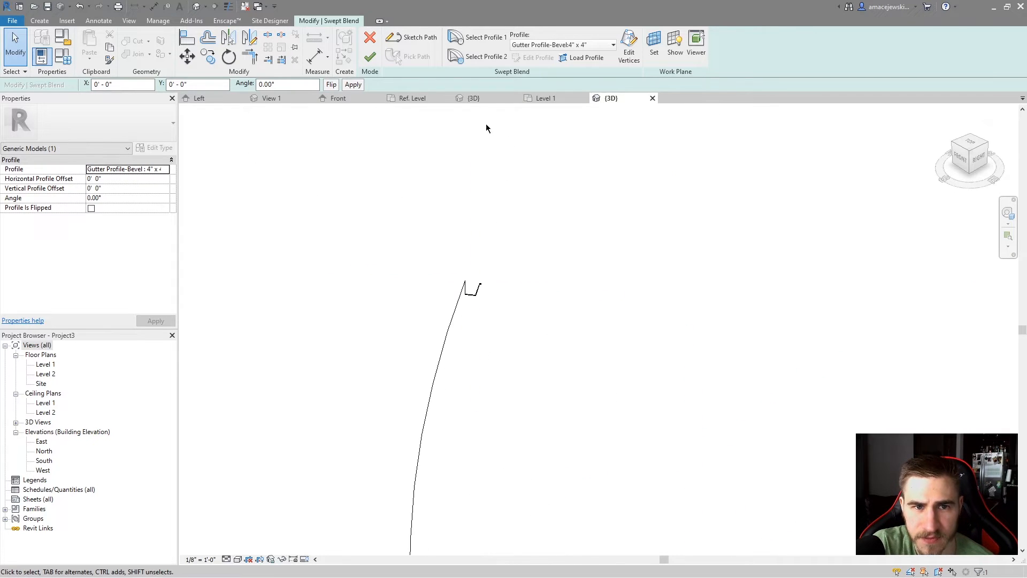
scroll(478, 208, "up", 3)
left_click(477, 37)
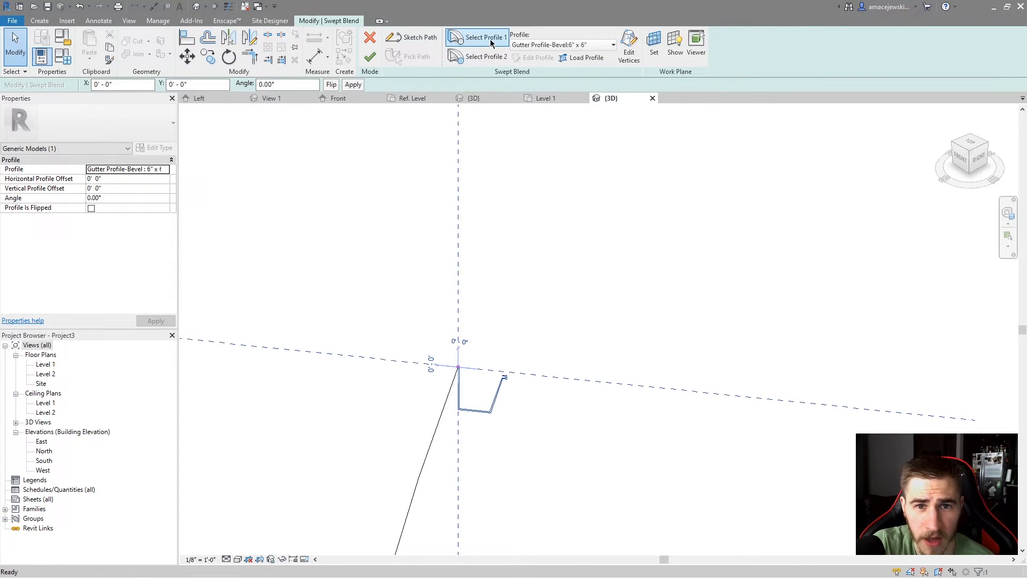
left_click(543, 317)
scroll(412, 263, "down", 3)
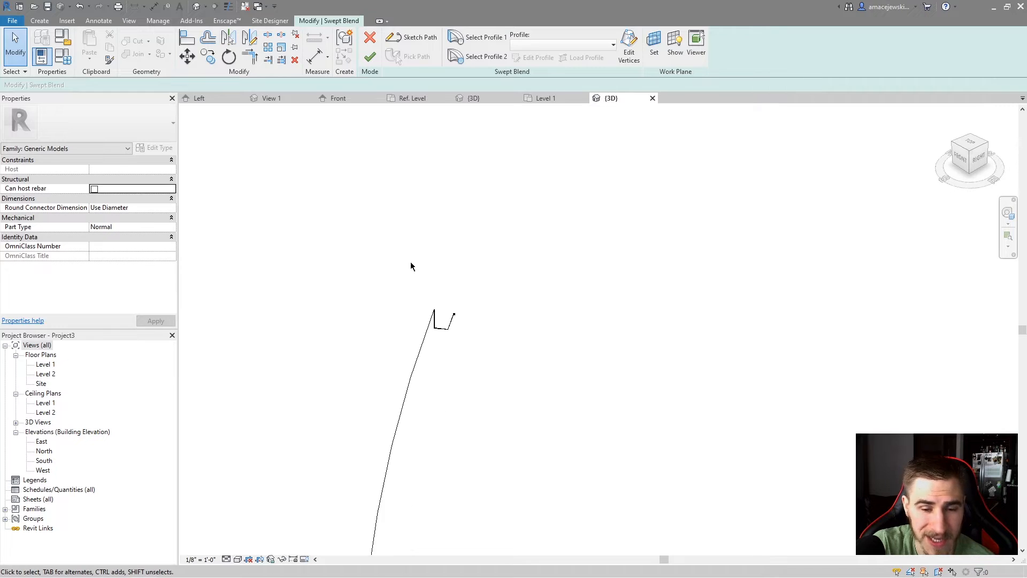
Step: Finish the swept blend between the two gutter profiles and inspect the curved solid and its end
scroll(387, 229, "down", 2)
left_click(370, 57)
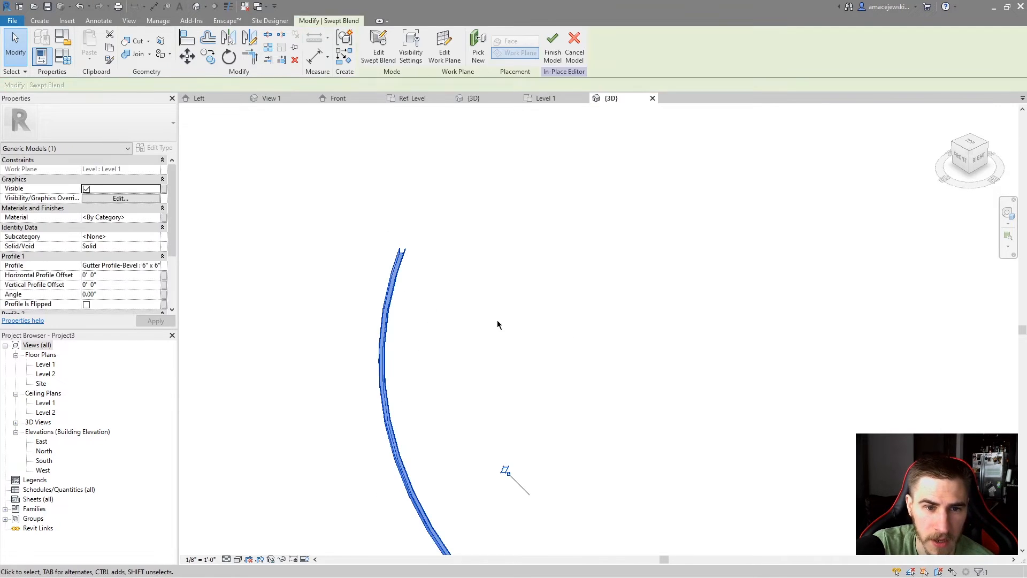
middle_click_drag(510, 359, 438, 336, "shift")
scroll(314, 413, "up", 8)
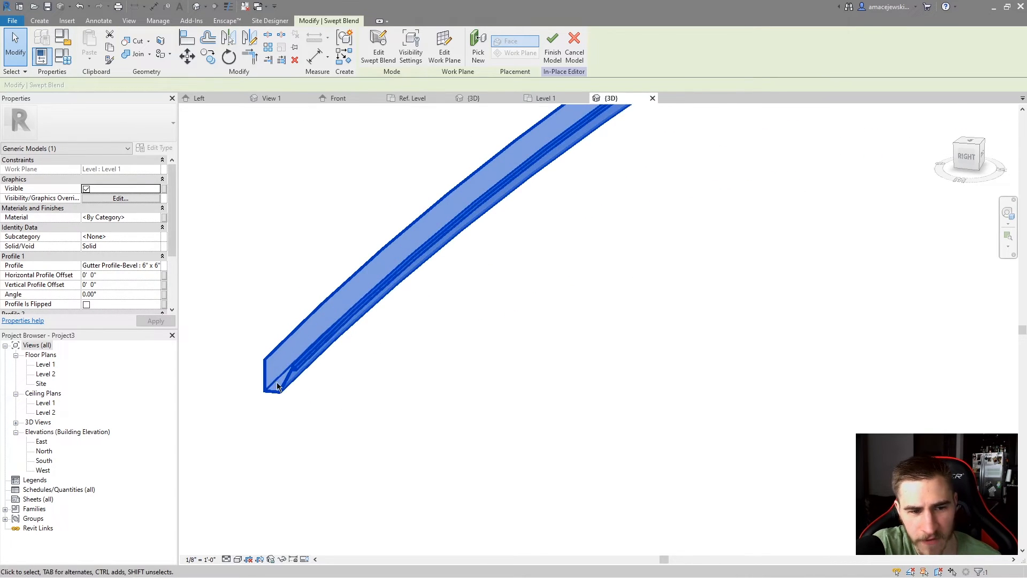
scroll(268, 378, "down", 6)
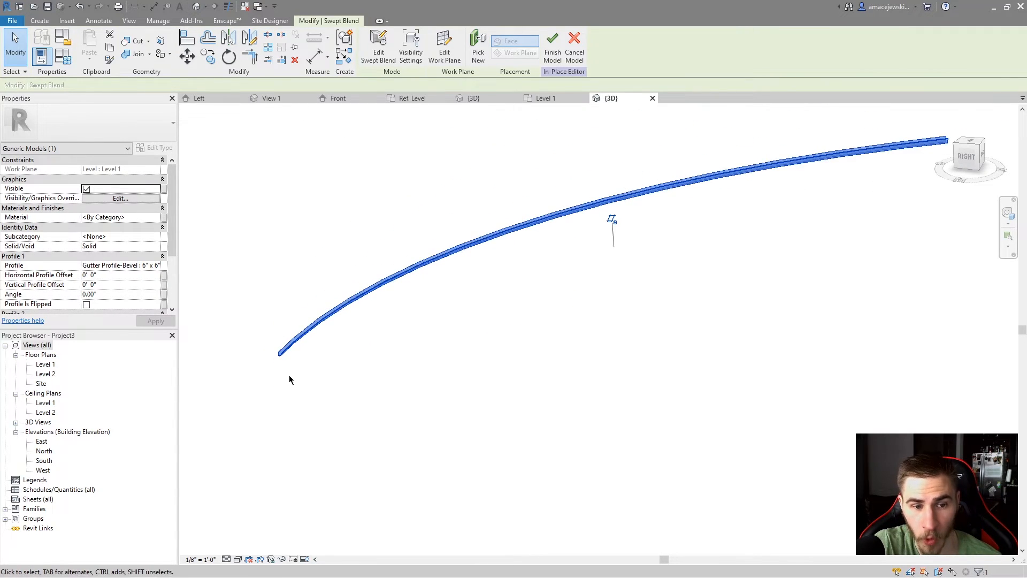
Step: Examine the gutter-shaped end of the swept blend up close and from behind, along with the whole curved solid
scroll(270, 358, "up", 8)
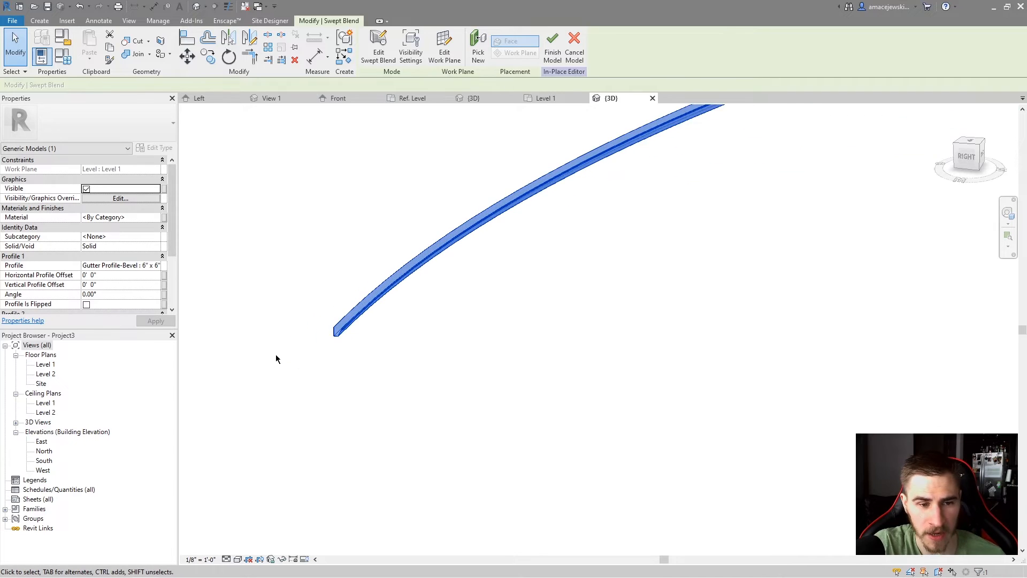
left_click(408, 303)
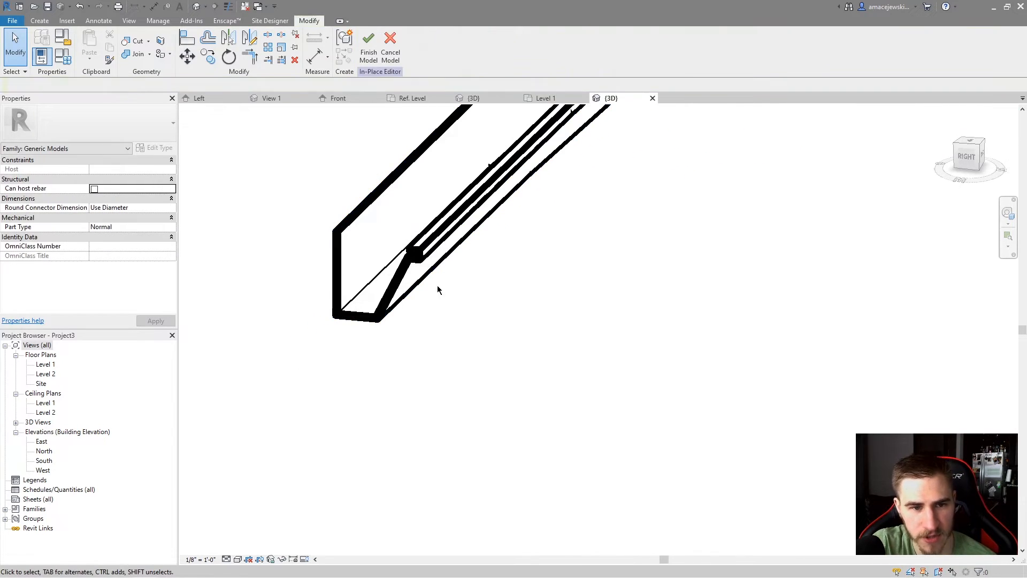
scroll(343, 399, "down", 5)
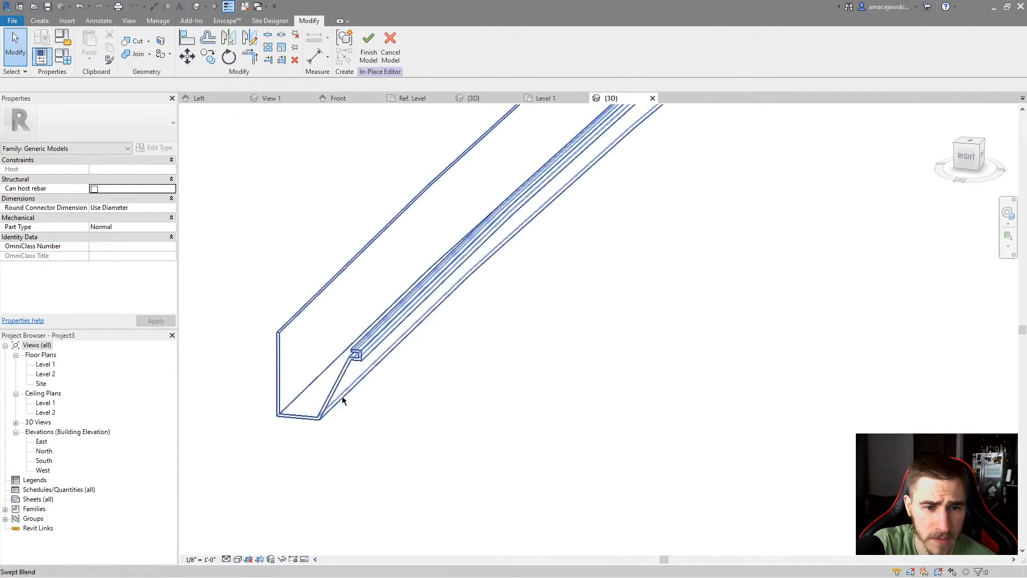
middle_click_drag(442, 259, 743, 332, "shift")
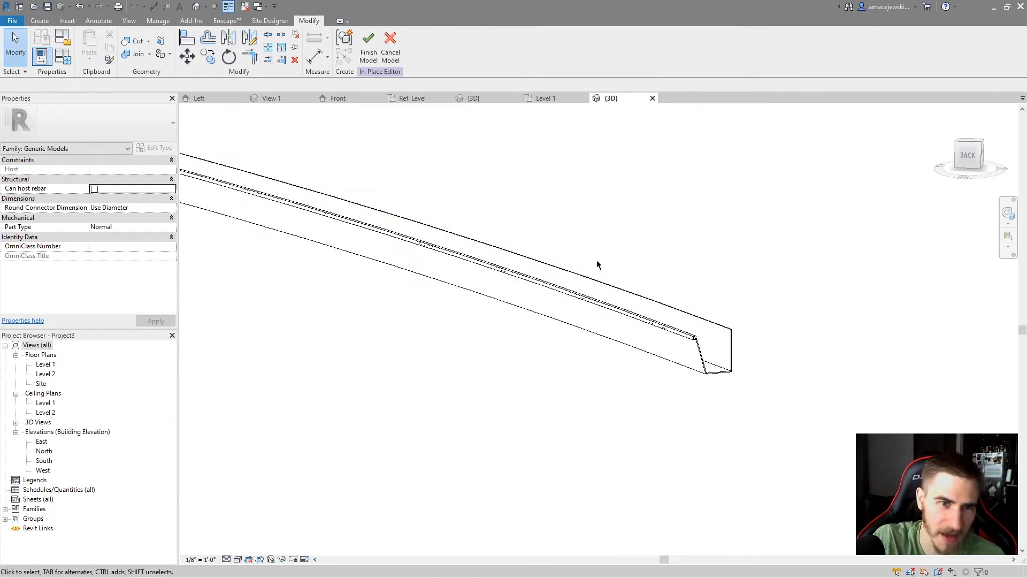
scroll(597, 261, "down", 9)
middle_click_drag(475, 273, 533, 287)
scroll(619, 289, "up", 4)
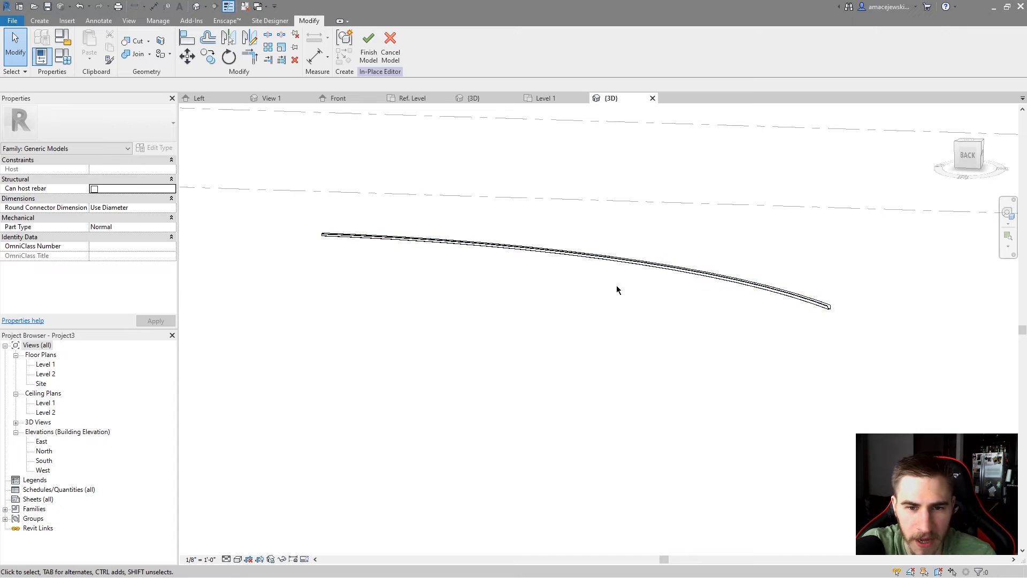
scroll(618, 284, "up", 2)
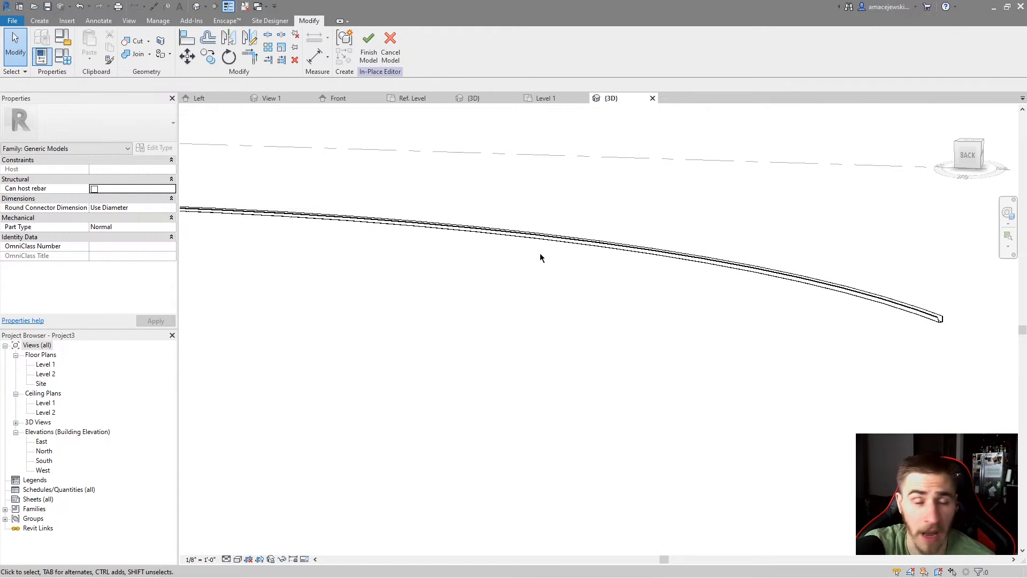
scroll(522, 241, "down", 2)
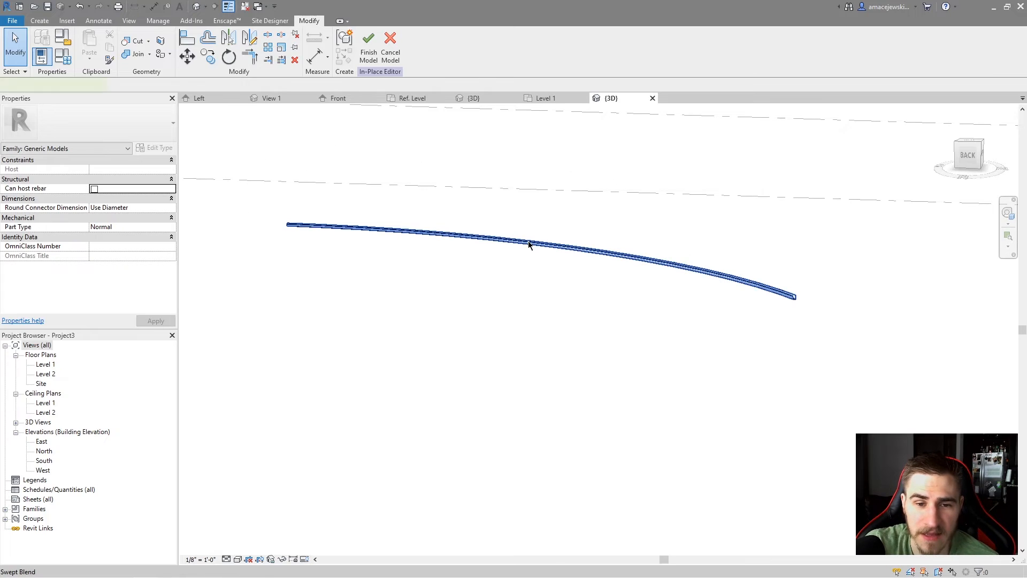
Step: Review the swept blend's properties, clear the selection and inspect its near gutter end up close
left_click(527, 240)
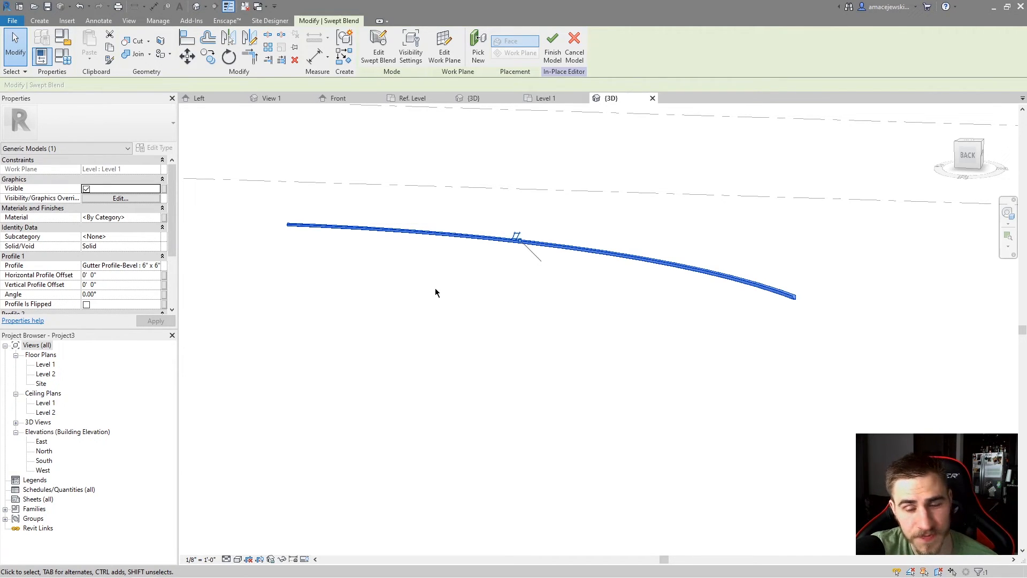
left_click(15, 46)
scroll(805, 238, "up", 3)
scroll(761, 291, "up", 3)
scroll(814, 407, "up", 3)
scroll(814, 408, "up", 2)
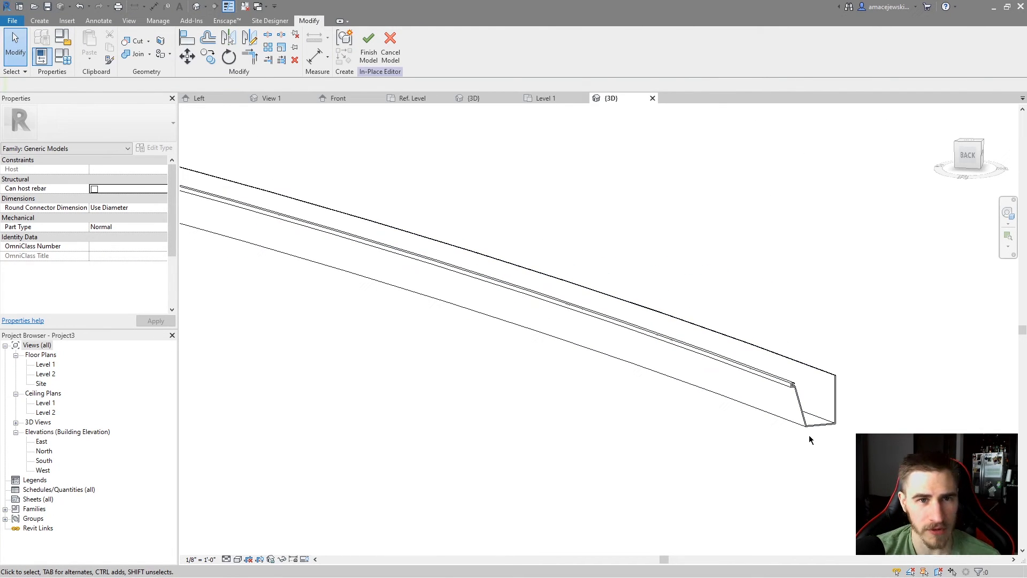